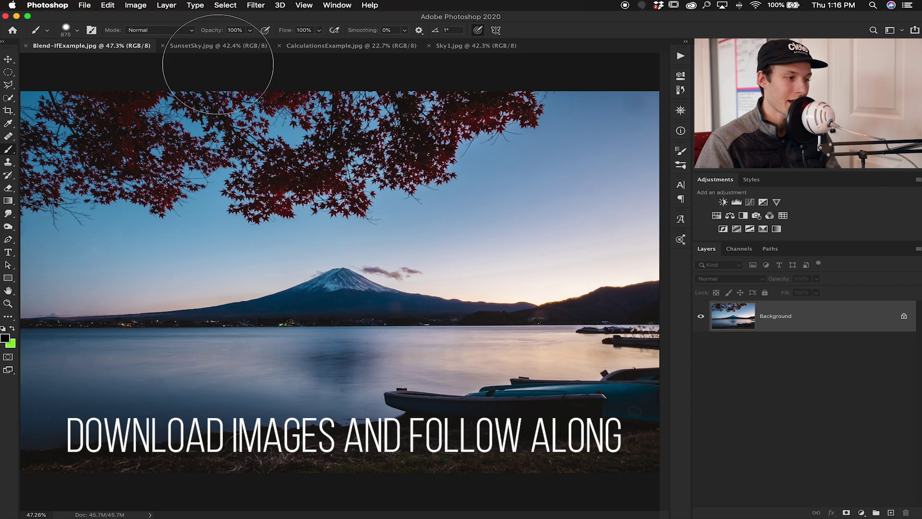
- View the SunsetSky.jpg document, and return to the Blend-IfExample.jpg document
{"action": "left_click", "coordinate": [213, 46]}
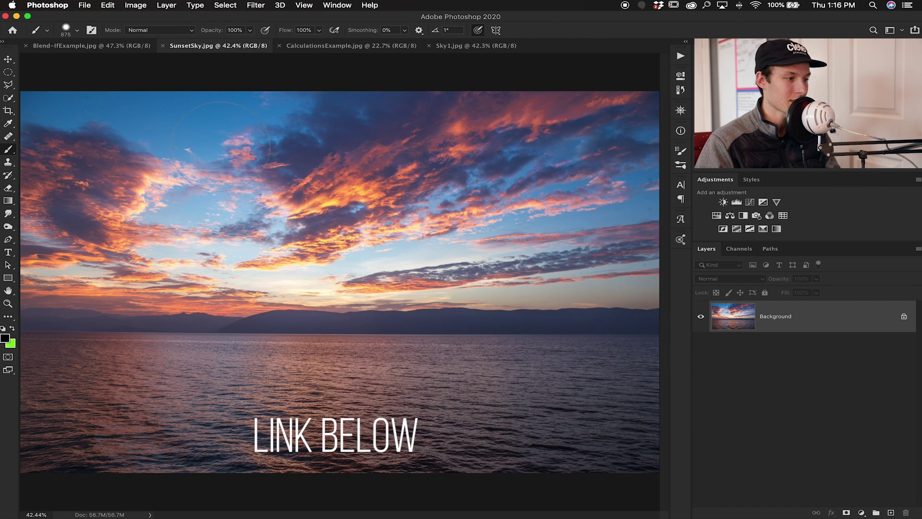
{"action": "left_click", "coordinate": [97, 44]}
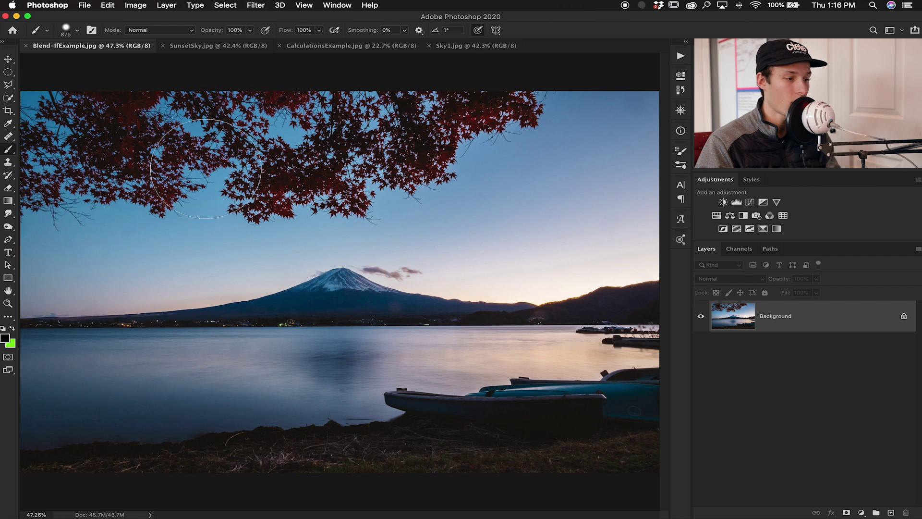
{"action": "left_click_drag", "start_coordinate": [239, 166], "coordinate": [187, 166]}
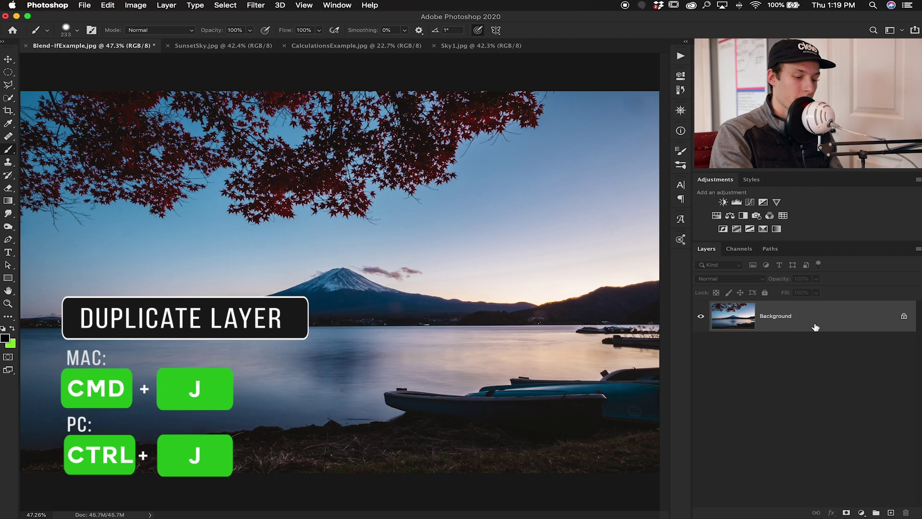
- Duplicate the Background layer and hide the original
{"action": "key", "text": "super+j"}
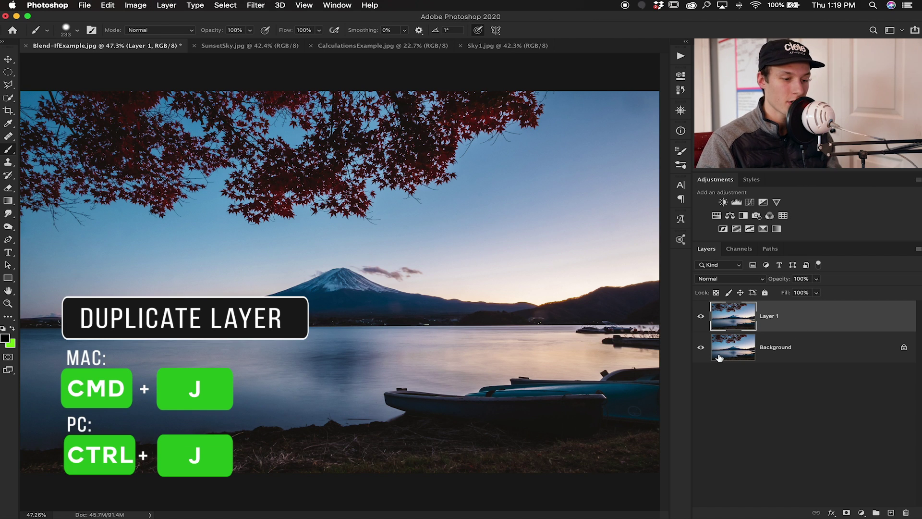
{"action": "left_click", "coordinate": [700, 347]}
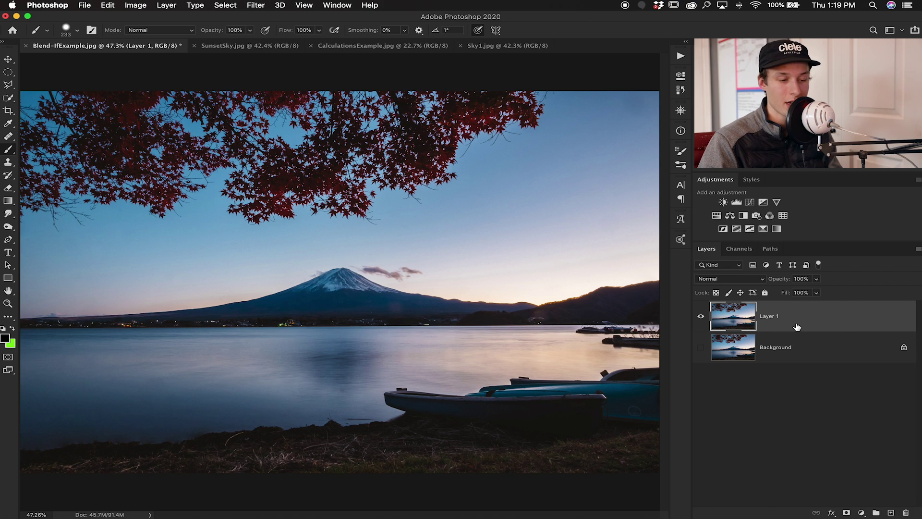
- Try hiding Layer 1's bright tones with Gray Blend If, lowering the This Layer white point to 136 and 39, and cancel
{"action": "double_click", "coordinate": [814, 327]}
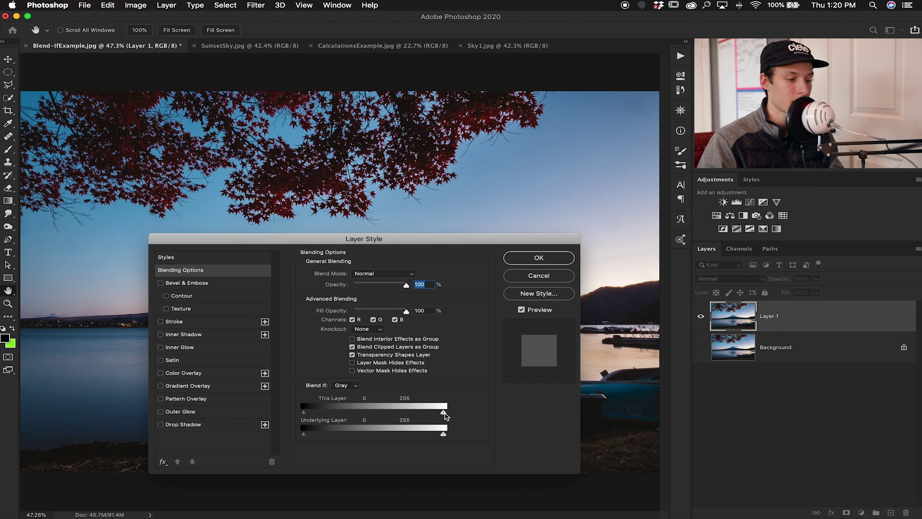
{"action": "left_click_drag", "start_coordinate": [444, 412], "coordinate": [378, 411]}
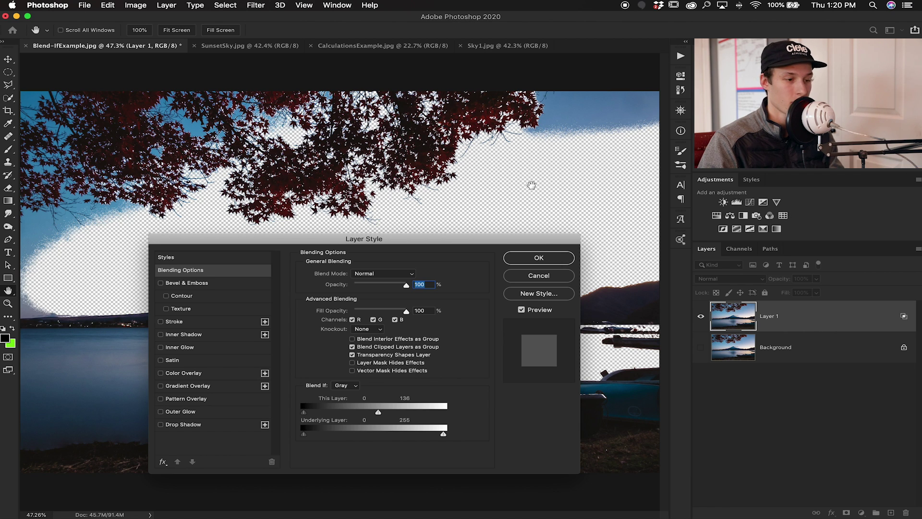
{"action": "left_click_drag", "start_coordinate": [378, 415], "coordinate": [325, 413]}
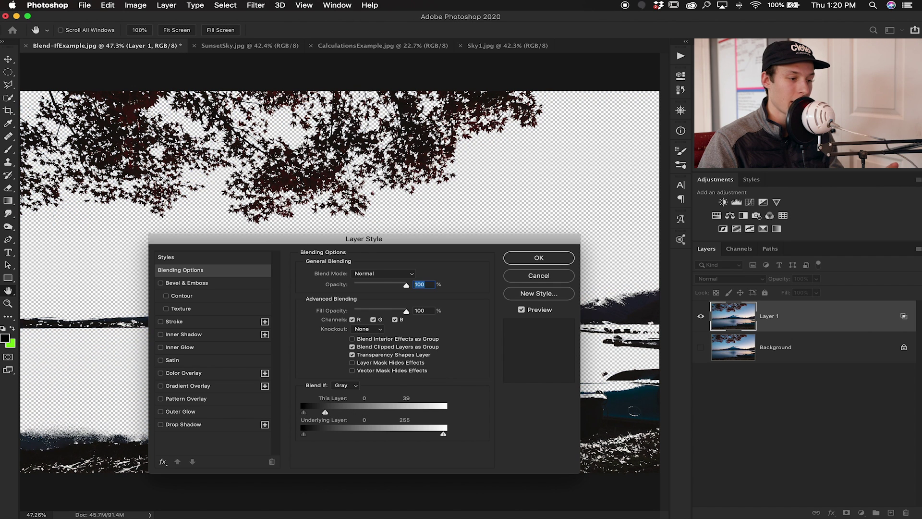
{"action": "left_click_drag", "start_coordinate": [365, 241], "coordinate": [656, 245]}
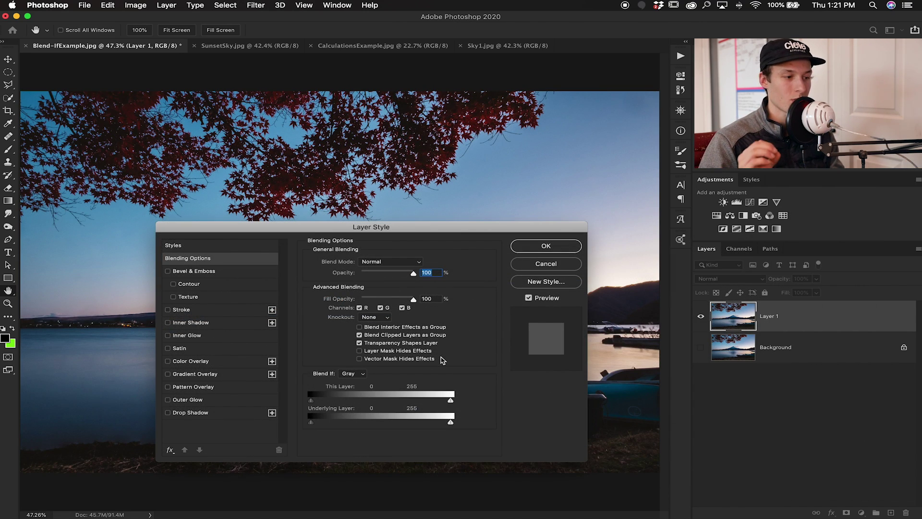
{"action": "left_click", "coordinate": [356, 378]}
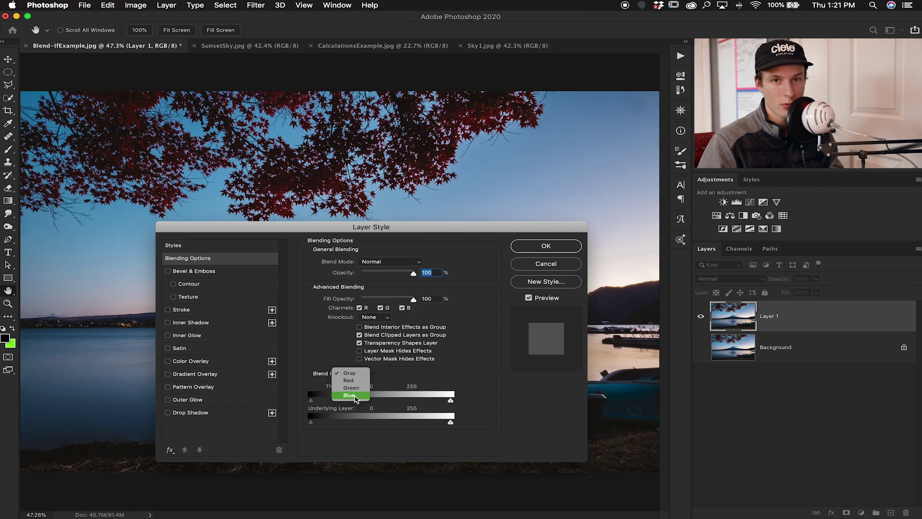
{"action": "left_click", "coordinate": [453, 368]}
{"action": "left_click", "coordinate": [576, 264]}
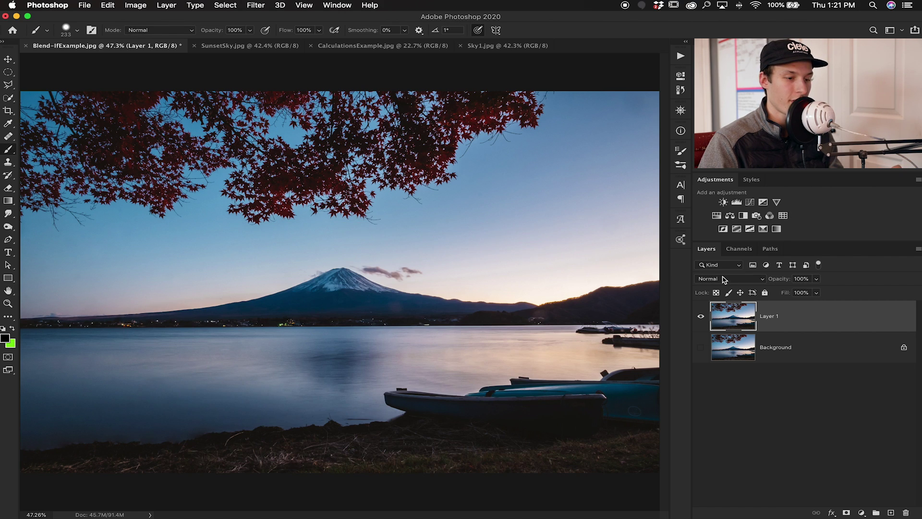
- Compare the image's Red, Green and Blue channels in grayscale and return to the RGB composite
{"action": "left_click", "coordinate": [737, 250]}
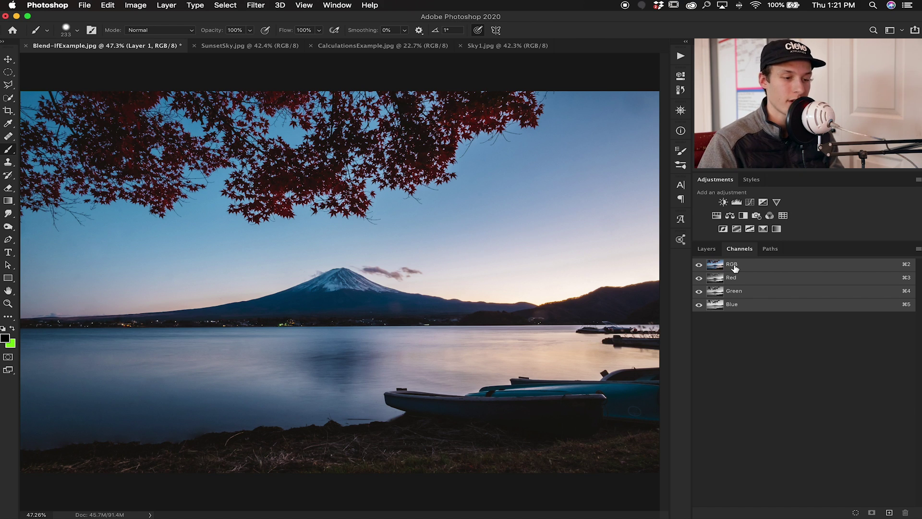
{"action": "left_click", "coordinate": [742, 278]}
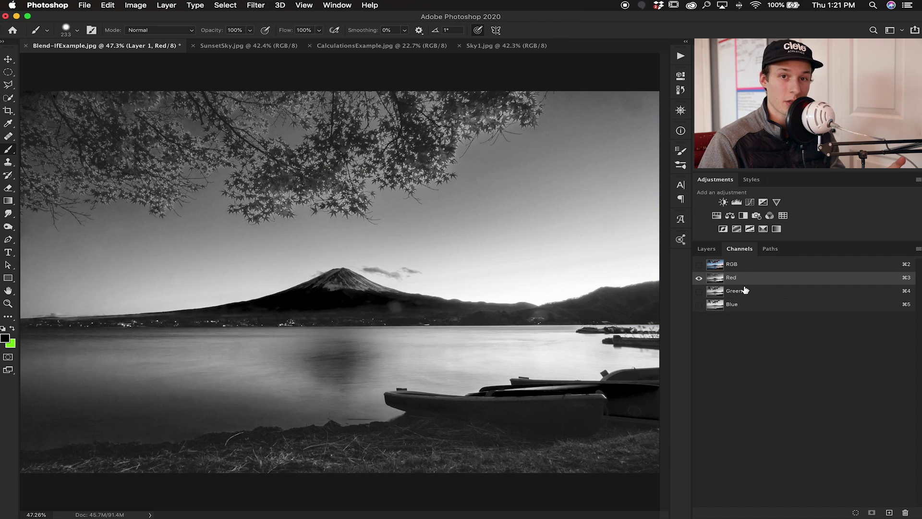
{"action": "left_click", "coordinate": [747, 291]}
{"action": "left_click", "coordinate": [748, 307]}
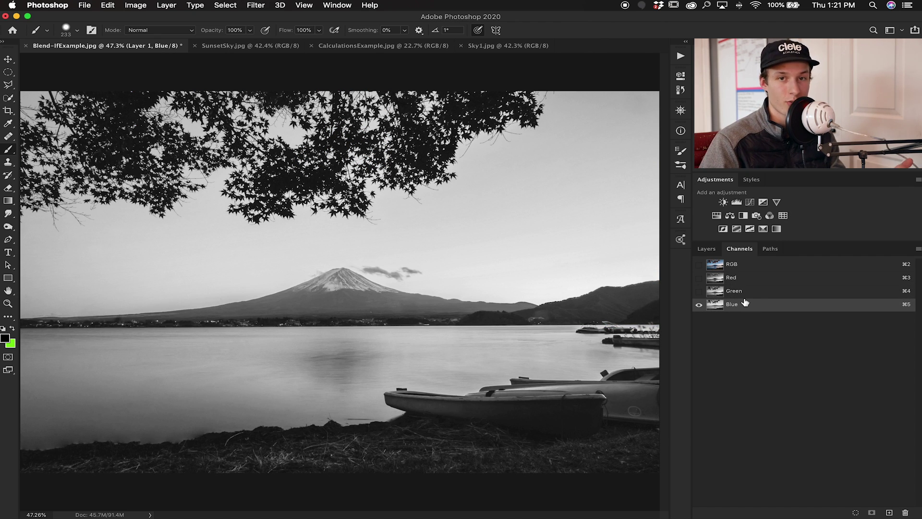
{"action": "left_click", "coordinate": [743, 290]}
{"action": "left_click", "coordinate": [747, 304]}
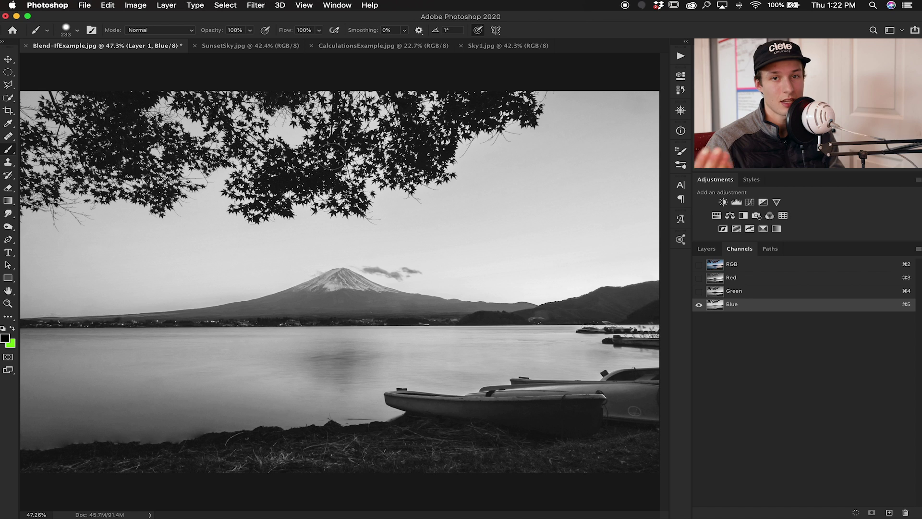
{"action": "left_click", "coordinate": [732, 265]}
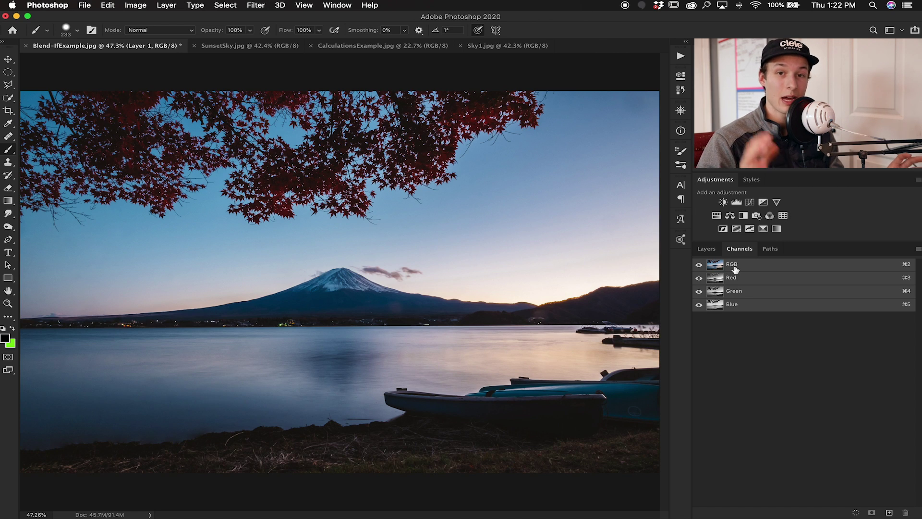
- Set Layer 1's Blend If channel to Blue, lower the This Layer white point to 139, and apply the layer style
{"action": "left_click", "coordinate": [705, 249]}
{"action": "double_click", "coordinate": [804, 325]}
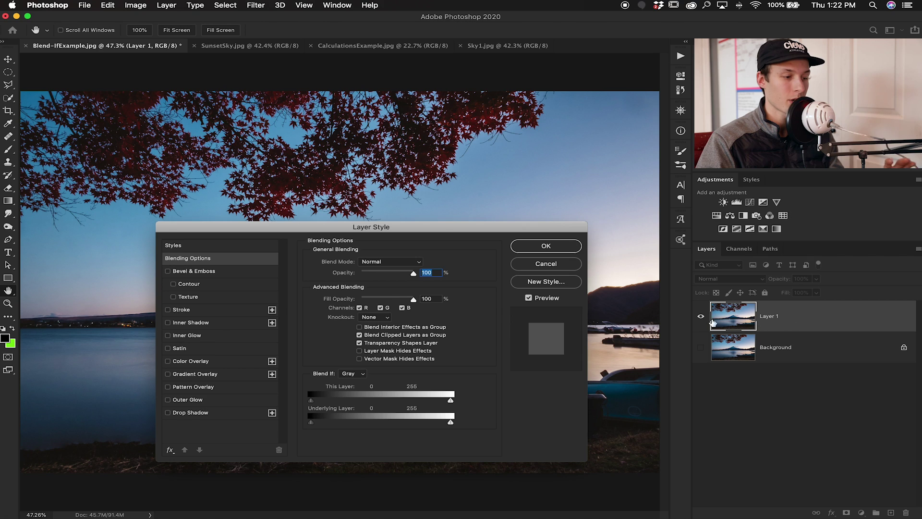
{"action": "left_click", "coordinate": [352, 378]}
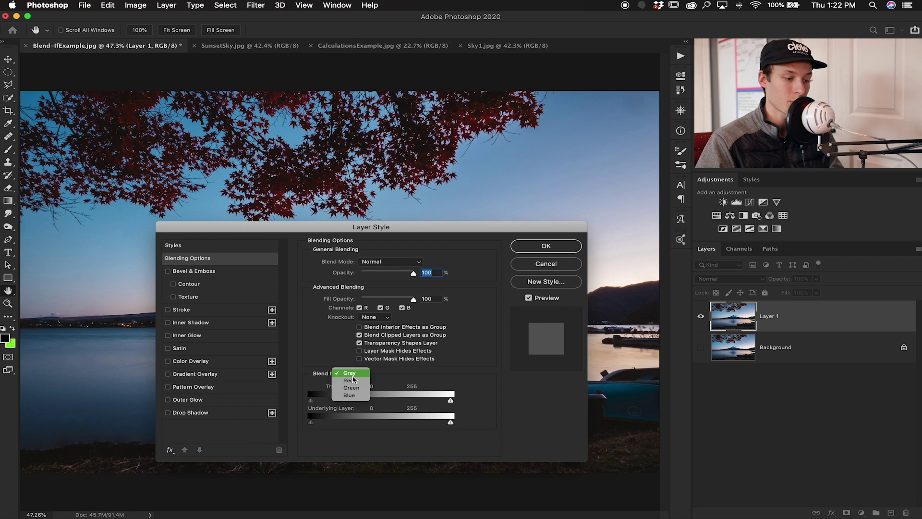
{"action": "left_click", "coordinate": [352, 395]}
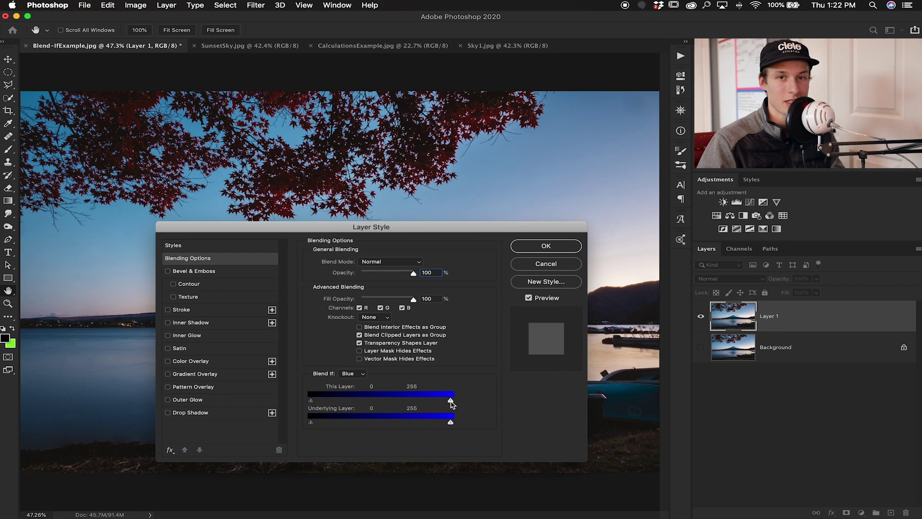
{"action": "left_click_drag", "start_coordinate": [480, 226], "coordinate": [483, 270]}
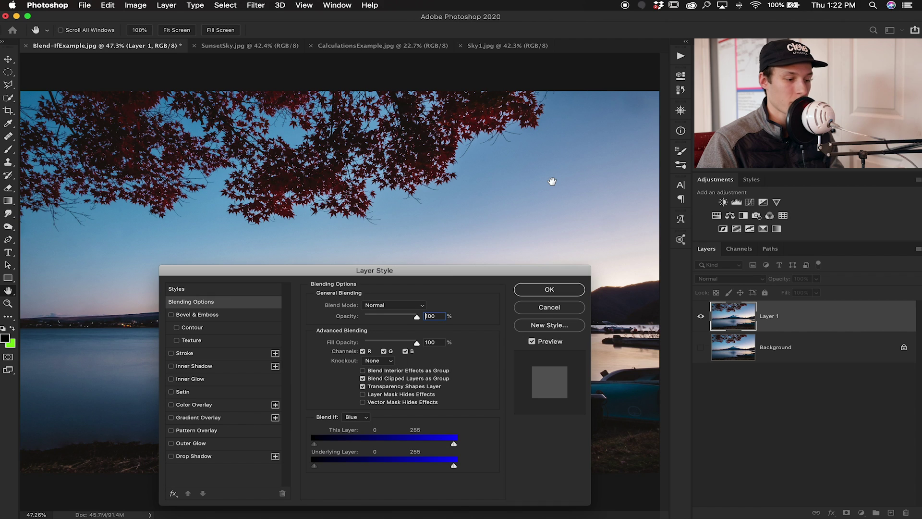
{"action": "left_click_drag", "start_coordinate": [454, 445], "coordinate": [391, 447]}
{"action": "left_click", "coordinate": [549, 289]}
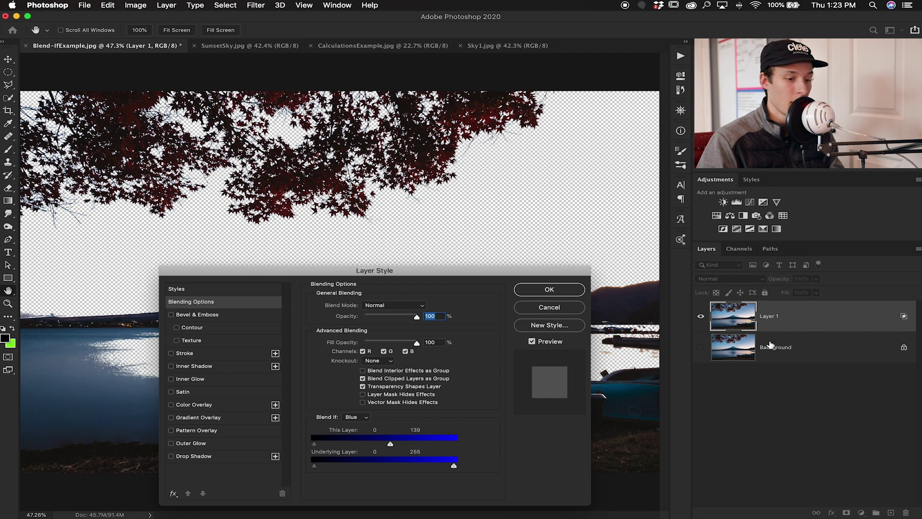
- Add a new layer directly above the Background layer and fill it with black
{"action": "left_click", "coordinate": [826, 348]}
{"action": "left_click", "coordinate": [891, 513]}
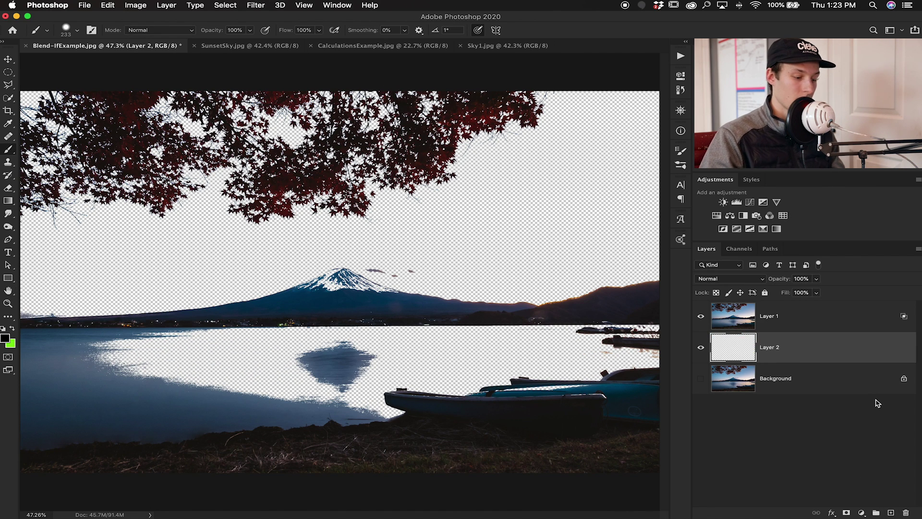
{"action": "key", "text": "alt+BackSpace"}
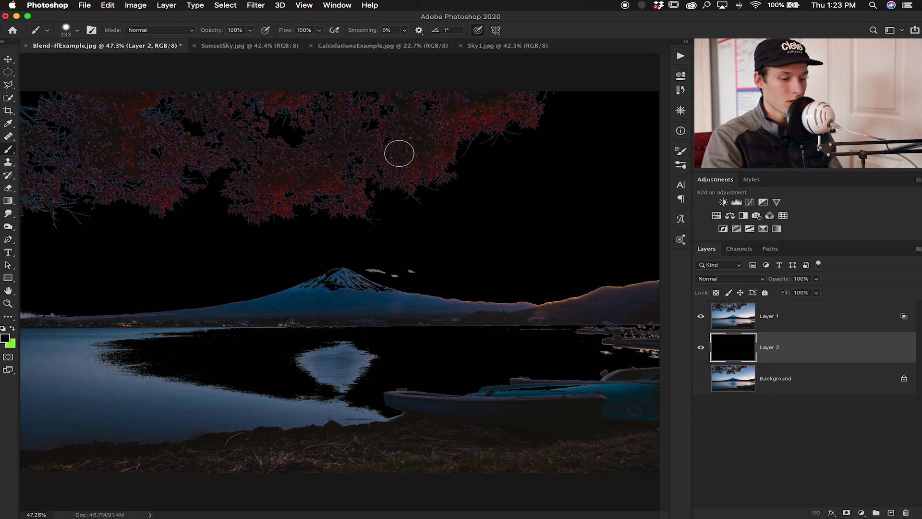
- Try lowering Layer 1's Blue Blend If This Layer white point to 78 and examine the leaf and branch edges up close
{"action": "key", "text": "super+plus"}
{"action": "key", "text": "super+plus"}
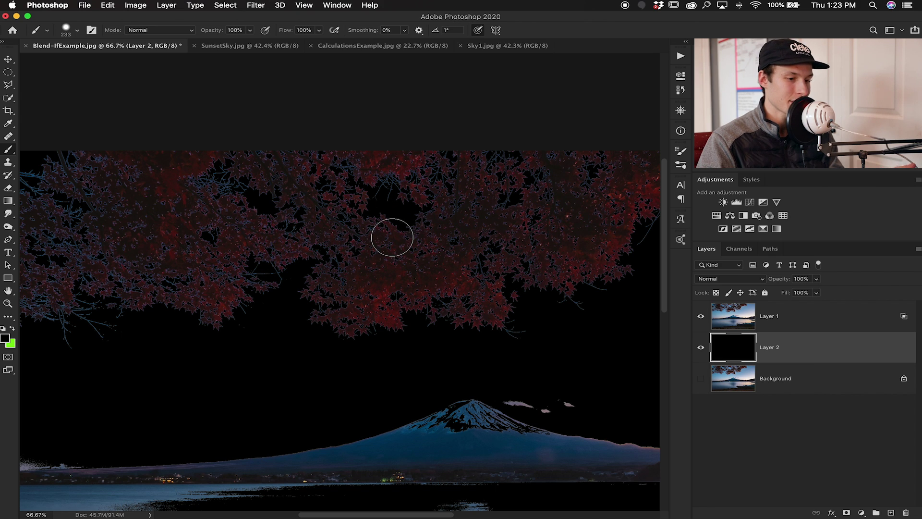
{"action": "double_click", "coordinate": [814, 323]}
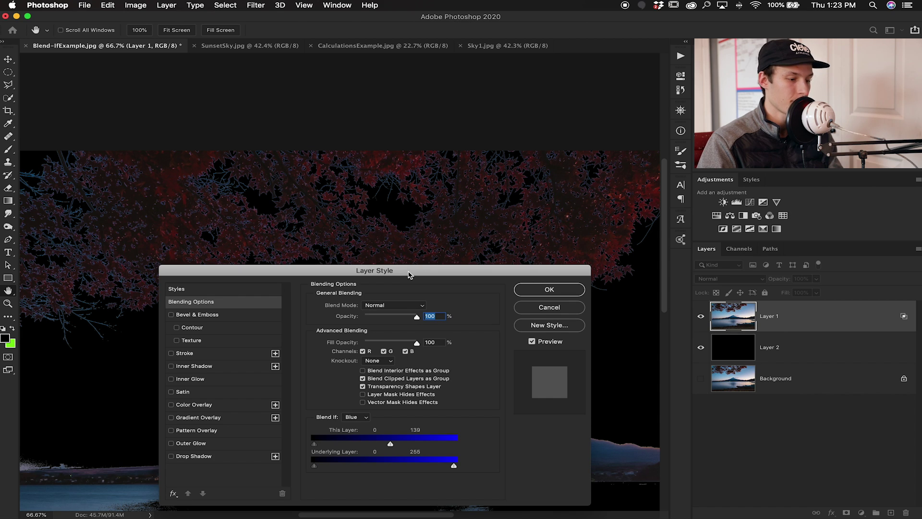
{"action": "left_click_drag", "start_coordinate": [408, 274], "coordinate": [407, 279]}
{"action": "left_click_drag", "start_coordinate": [390, 448], "coordinate": [357, 449]}
{"action": "key", "text": "super+plus"}
{"action": "key", "text": "super+plus"}
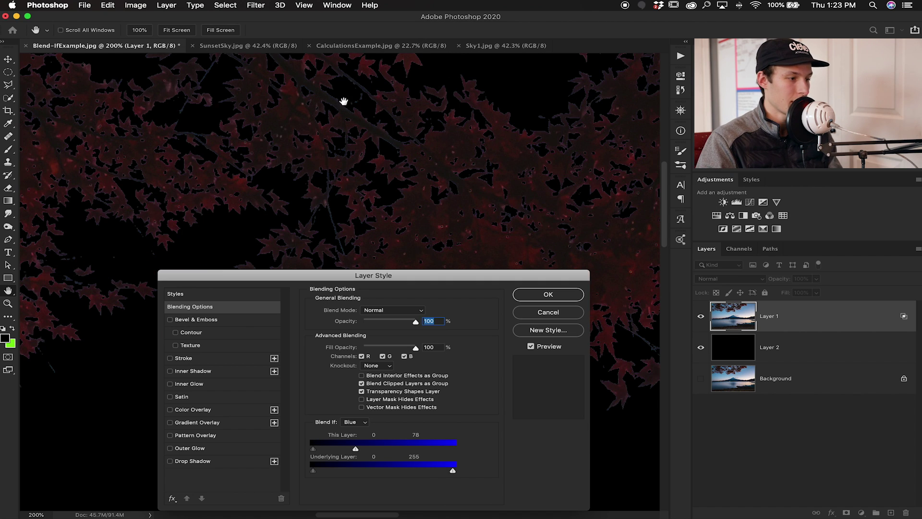
{"action": "scroll", "coordinate": [320, 152], "scroll_direction": "left", "scroll_amount": 5}
{"action": "scroll", "coordinate": [319, 152], "scroll_direction": "up", "scroll_amount": 5}
{"action": "scroll", "coordinate": [320, 157], "scroll_direction": "left", "scroll_amount": 5}
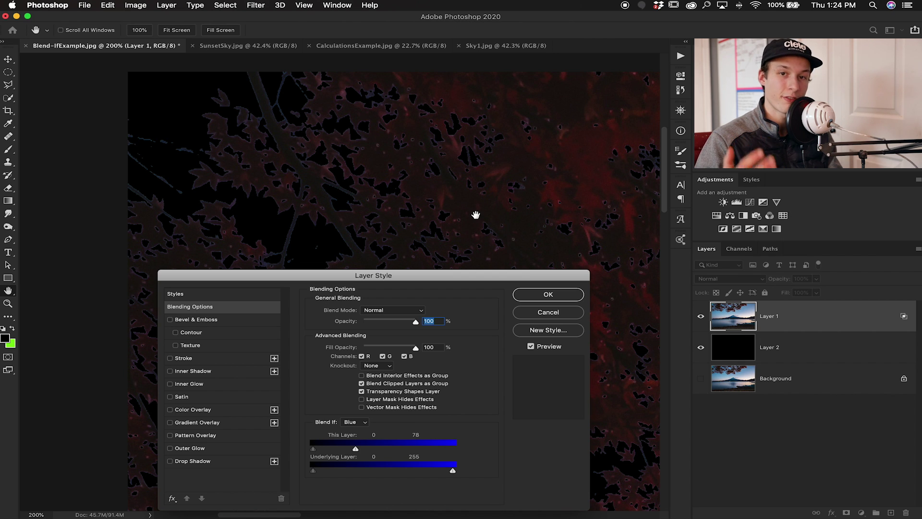
{"action": "key", "text": "super+0"}
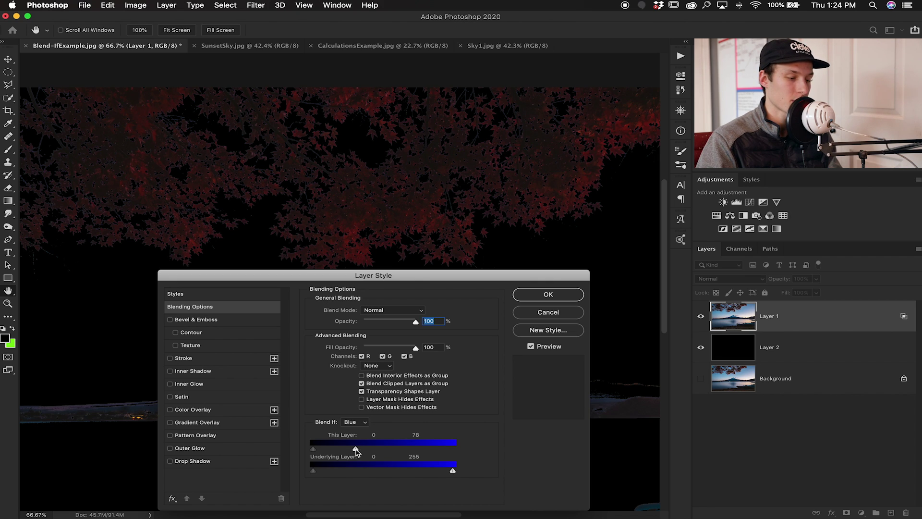
- Split Layer 1's Blue Blend If This Layer white point to 49 / 132 for a softer transition and apply the layer style
{"action": "left_click_drag", "start_coordinate": [355, 449], "coordinate": [463, 455]}
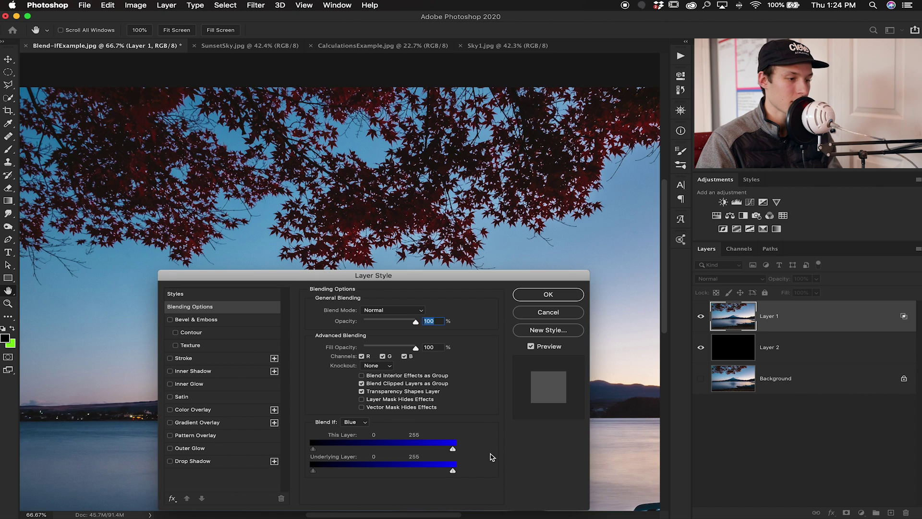
{"action": "left_click_drag", "start_coordinate": [452, 450], "coordinate": [412, 450]}
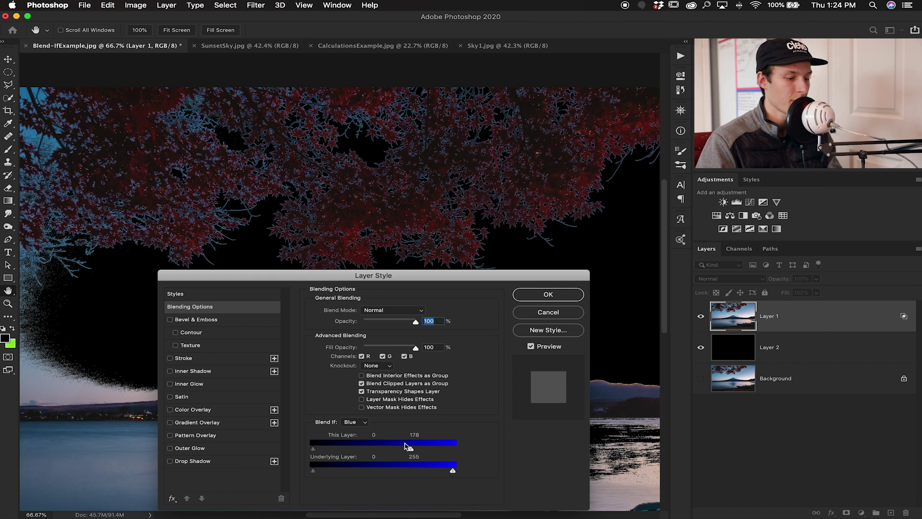
{"action": "left_click_drag", "start_coordinate": [410, 450], "coordinate": [367, 450]}
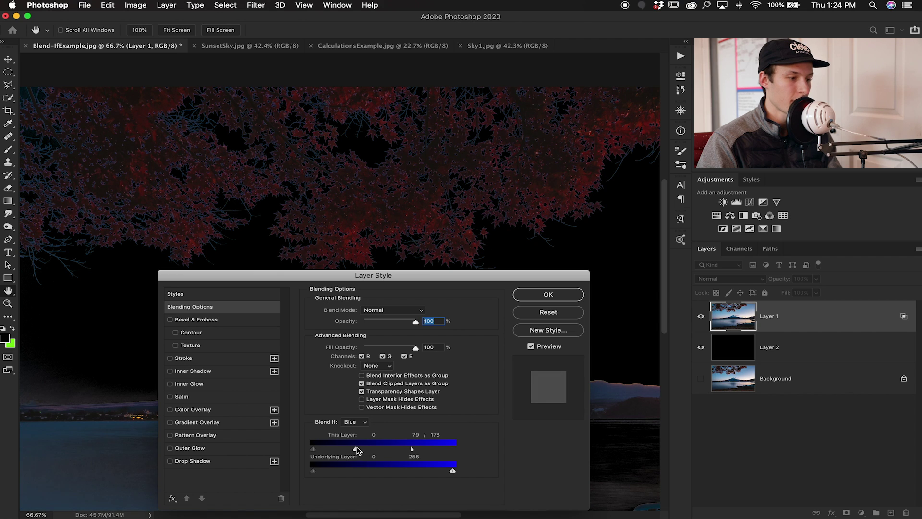
{"action": "left_click_drag", "start_coordinate": [352, 450], "coordinate": [352, 450]}
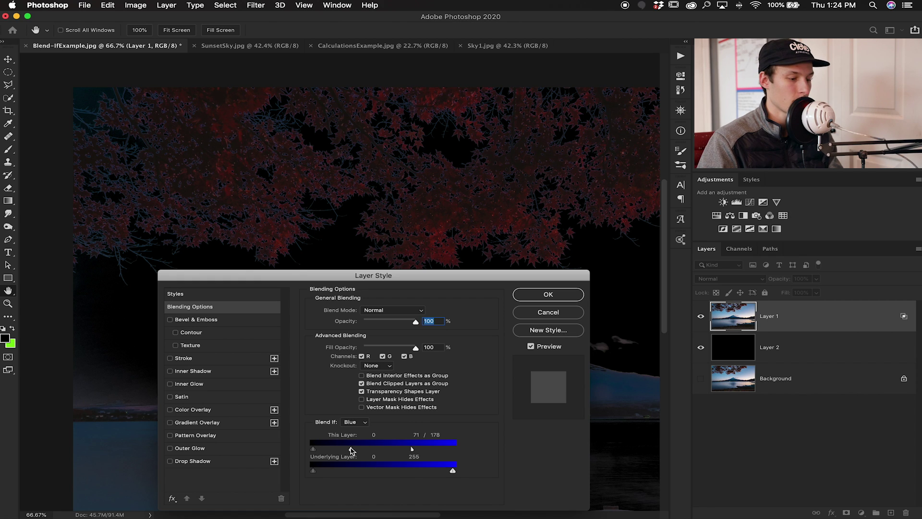
{"action": "left_click_drag", "start_coordinate": [349, 450], "coordinate": [342, 450]}
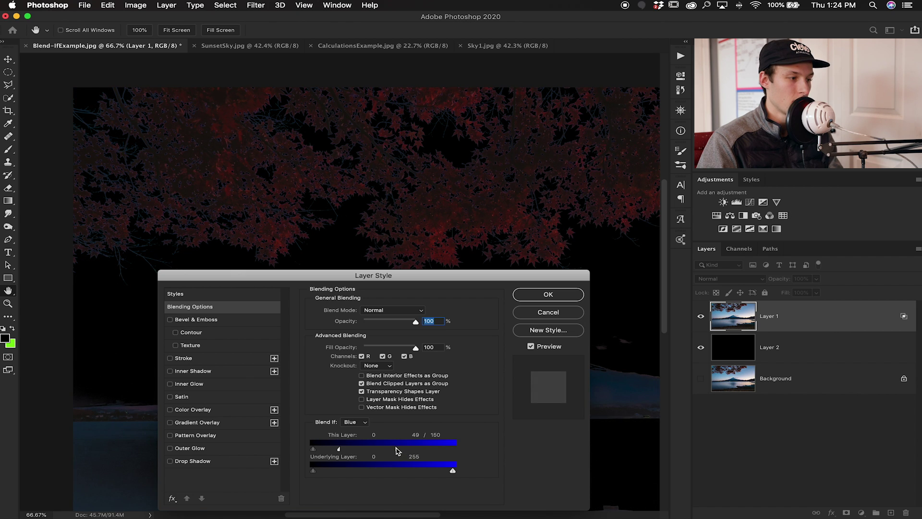
{"action": "left_click_drag", "start_coordinate": [393, 450], "coordinate": [387, 450]}
{"action": "scroll", "coordinate": [336, 231], "scroll_direction": "right", "scroll_amount": 3}
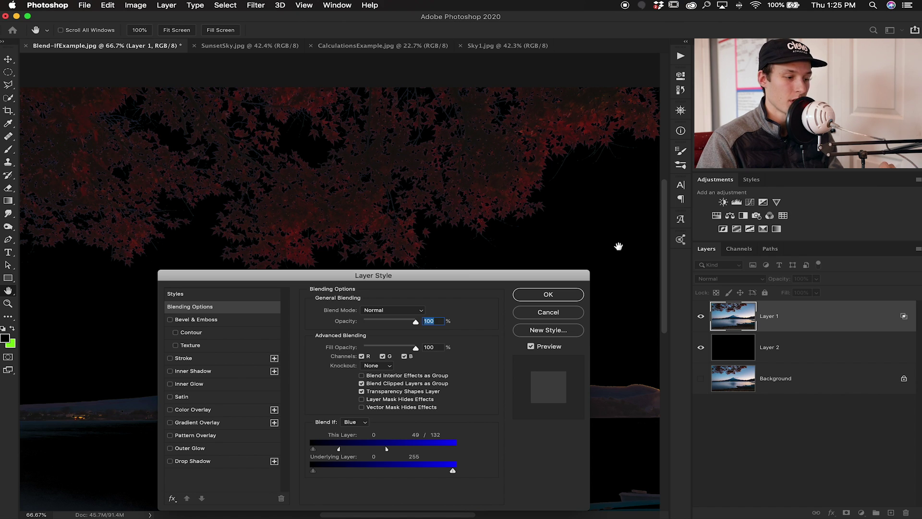
{"action": "left_click", "coordinate": [554, 294]}
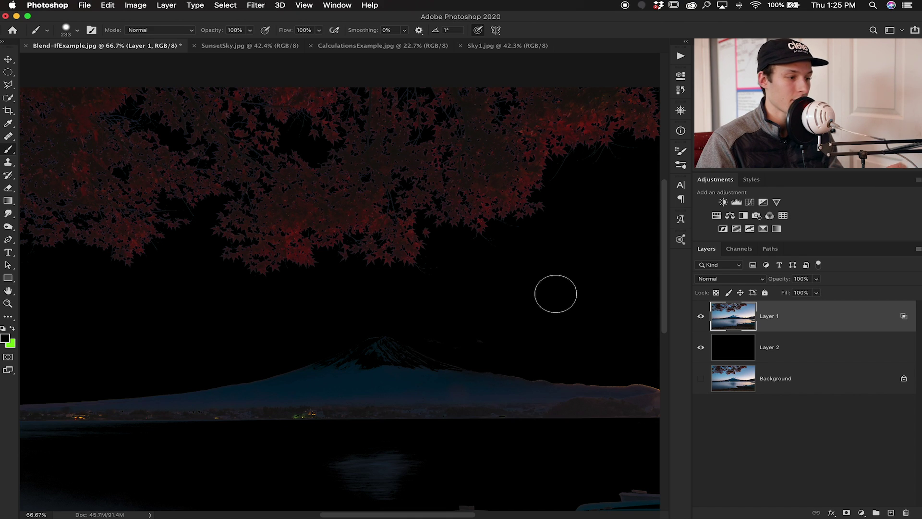
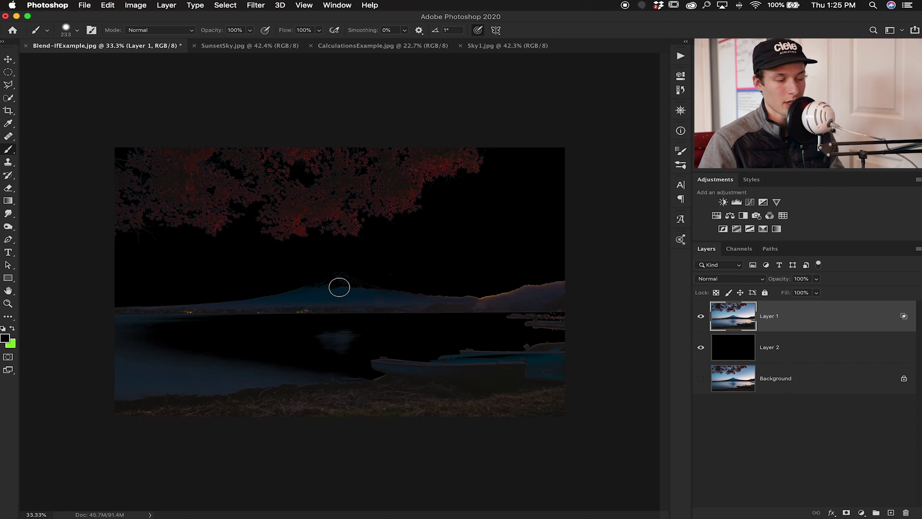
- Duplicate the Background layer, place the copy between Layer 1 and the black Layer 2, and make it visible
{"action": "left_click", "coordinate": [797, 366]}
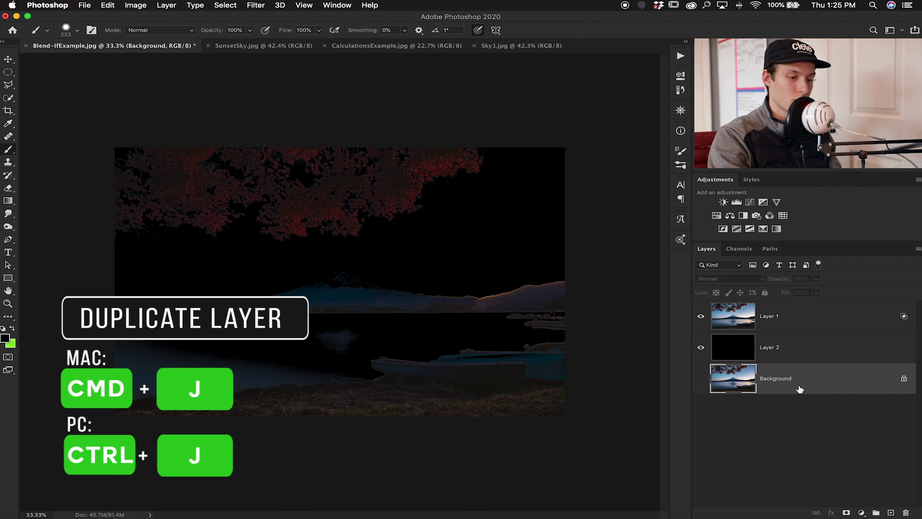
{"action": "key", "text": "super+j"}
{"action": "left_click_drag", "start_coordinate": [819, 383], "coordinate": [805, 334]}
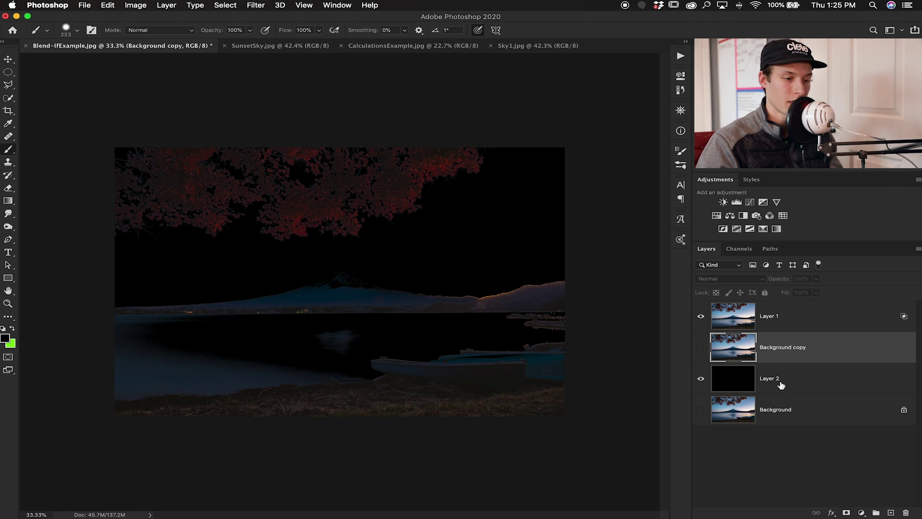
{"action": "left_click", "coordinate": [701, 349]}
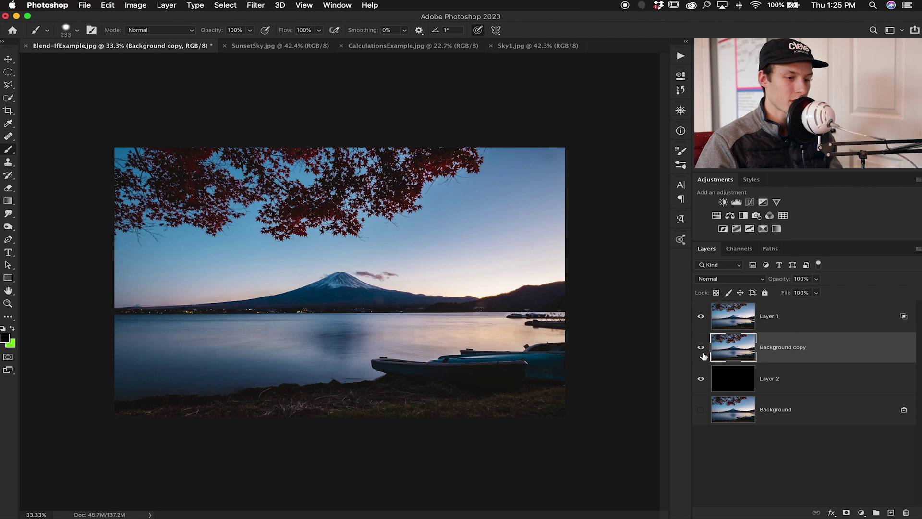
- Rename the Background copy layer as Mountain and Layer 1 as Tree Branch
{"action": "double_click", "coordinate": [799, 352]}
{"action": "key", "text": "BackSpace"}
{"action": "type", "text": "Mountain"}
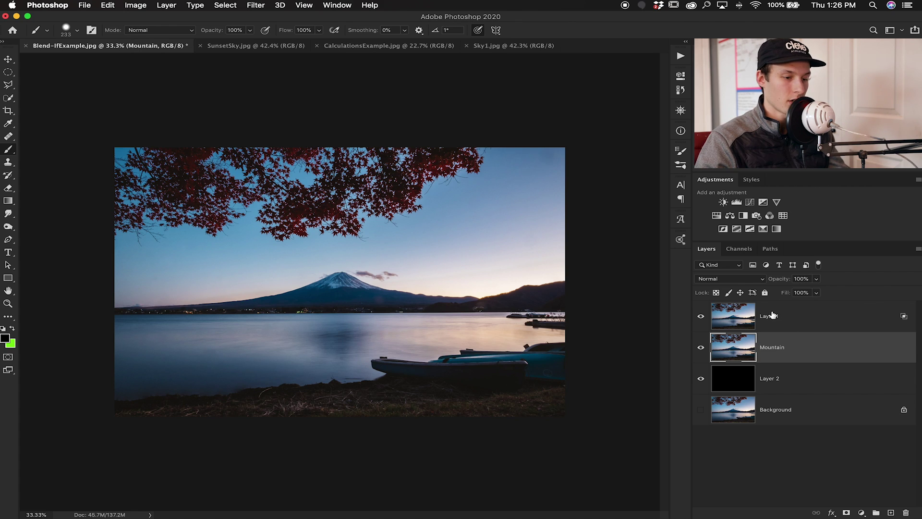
{"action": "key", "text": "shift+Tab"}
{"action": "type", "text": "Tree Branch"}
{"action": "key", "text": "Return"}
- Split the Mountain layer's Gray Blend If This Layer white point to 83 / 181 and apply the layer style
{"action": "left_click", "coordinate": [814, 353]}
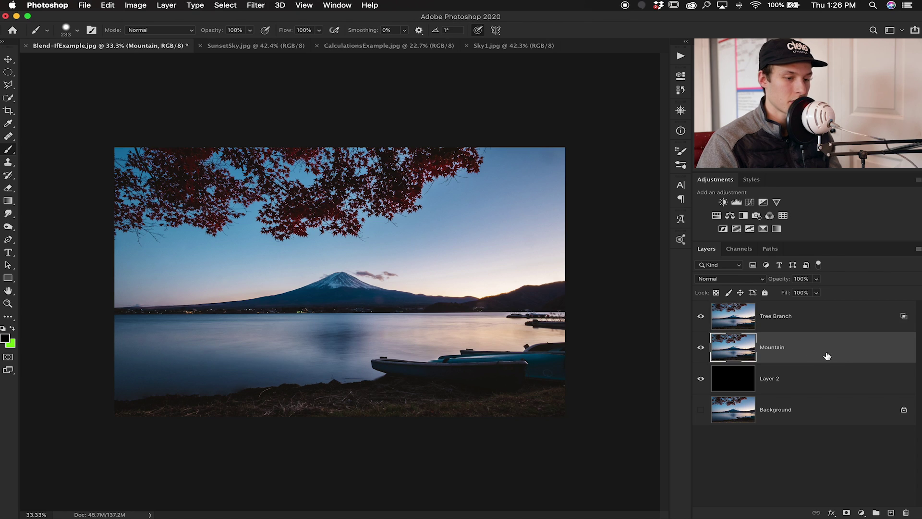
{"action": "double_click", "coordinate": [844, 358]}
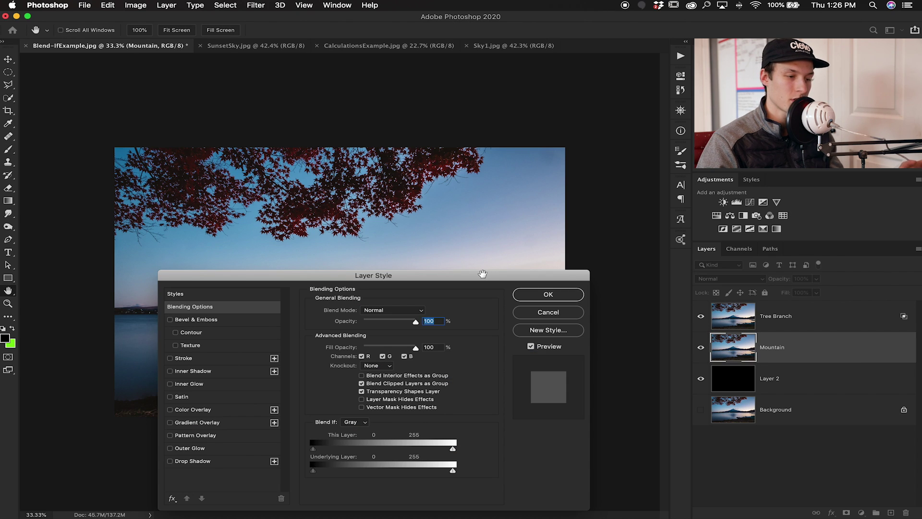
{"action": "left_click_drag", "start_coordinate": [465, 281], "coordinate": [482, 171]}
{"action": "left_click_drag", "start_coordinate": [373, 166], "coordinate": [324, 228]}
{"action": "key", "text": "super+equal"}
{"action": "scroll", "coordinate": [318, 177], "scroll_direction": "down", "scroll_amount": 5}
{"action": "scroll", "coordinate": [318, 176], "scroll_direction": "left", "scroll_amount": 5}
{"action": "left_click_drag", "start_coordinate": [384, 400], "coordinate": [291, 403]}
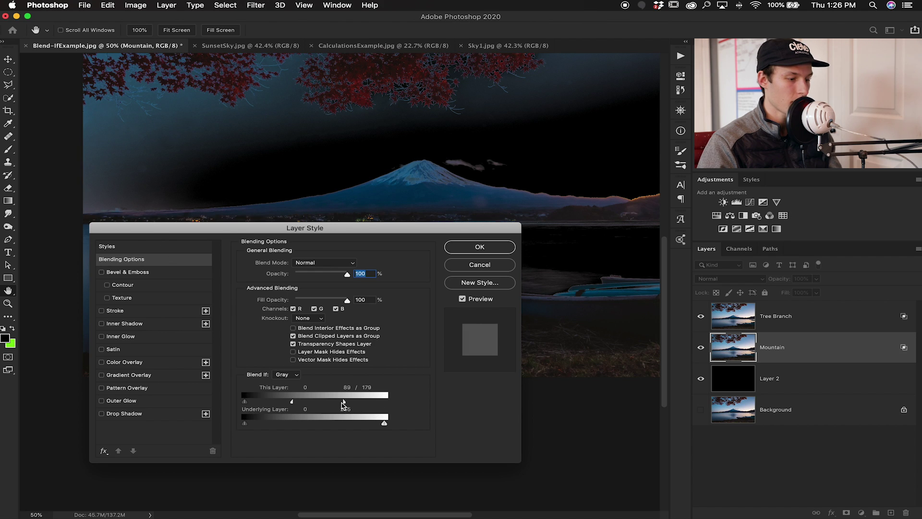
{"action": "left_click_drag", "start_coordinate": [343, 404], "coordinate": [347, 403]}
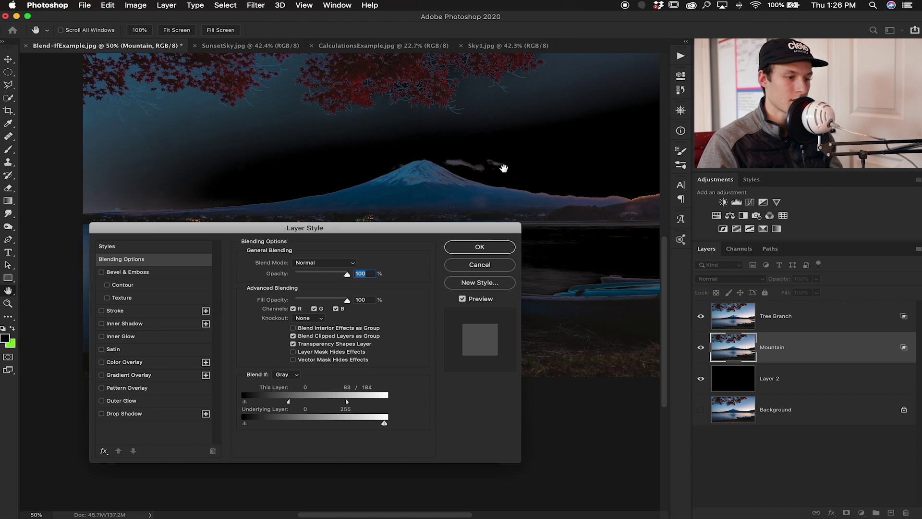
{"action": "left_click_drag", "start_coordinate": [347, 403], "coordinate": [346, 403]}
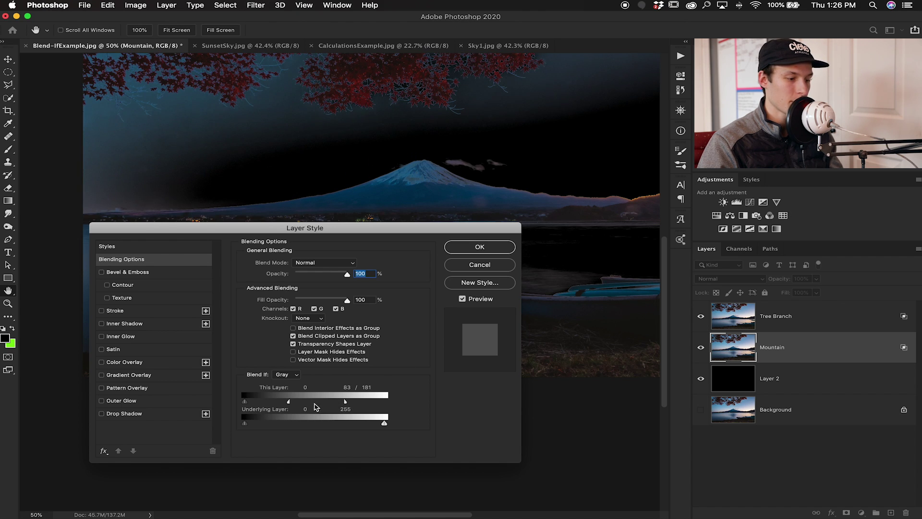
{"action": "left_click", "coordinate": [480, 247]}
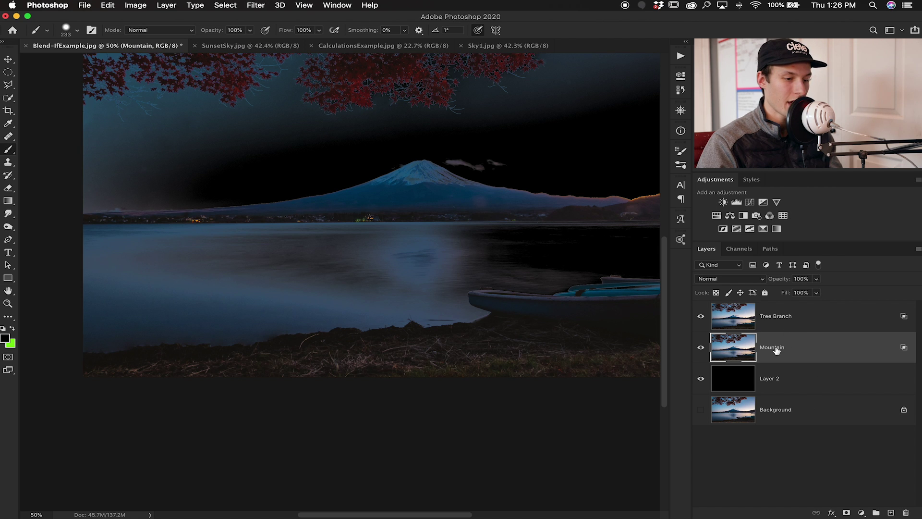
- Add a layer mask to the Mountain layer and paint it black over the sky and leaves down to the horizon
{"action": "left_click", "coordinate": [847, 512]}
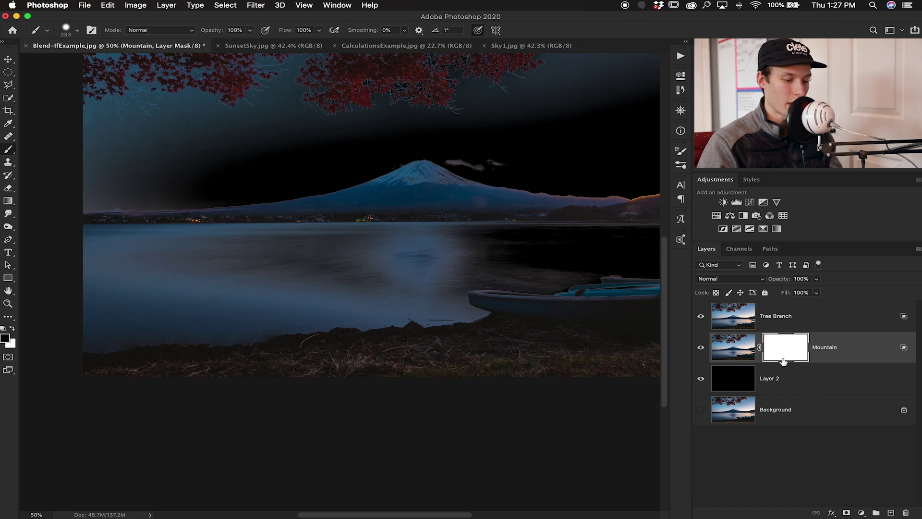
{"action": "key", "text": "super+minus"}
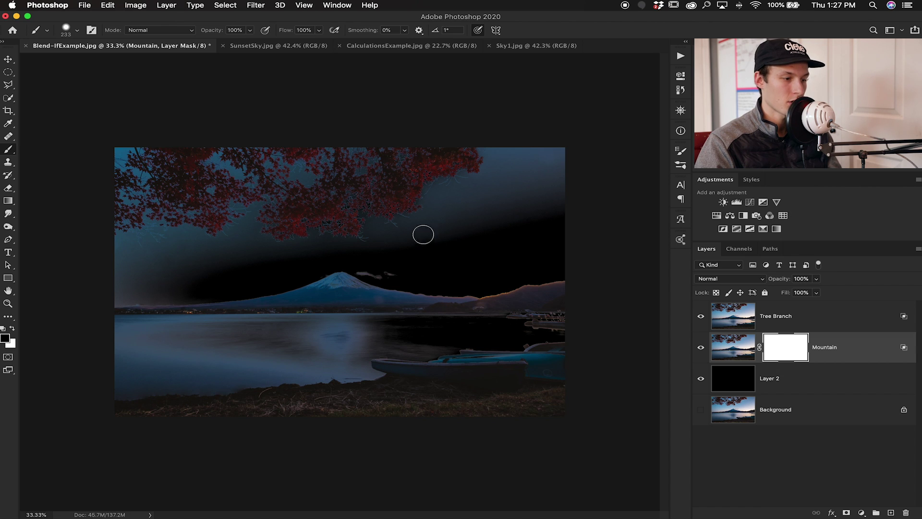
{"action": "mouse_move", "coordinate": [449, 223]}
{"action": "left_mouse_down"}
{"action": "mouse_move", "coordinate": [494, 231]}
{"action": "mouse_move", "coordinate": [489, 270]}
{"action": "left_mouse_up"}
{"action": "mouse_move", "coordinate": [383, 221]}
{"action": "left_mouse_down"}
{"action": "mouse_move", "coordinate": [501, 221]}
{"action": "mouse_move", "coordinate": [554, 209]}
{"action": "mouse_move", "coordinate": [426, 205]}
{"action": "mouse_move", "coordinate": [476, 168]}
{"action": "mouse_move", "coordinate": [541, 155]}
{"action": "mouse_move", "coordinate": [406, 166]}
{"action": "mouse_move", "coordinate": [222, 167]}
{"action": "mouse_move", "coordinate": [182, 156]}
{"action": "mouse_move", "coordinate": [266, 166]}
{"action": "mouse_move", "coordinate": [110, 227]}
{"action": "mouse_move", "coordinate": [339, 193]}
{"action": "mouse_move", "coordinate": [324, 201]}
{"action": "mouse_move", "coordinate": [375, 225]}
{"action": "mouse_move", "coordinate": [187, 251]}
{"action": "left_mouse_up"}
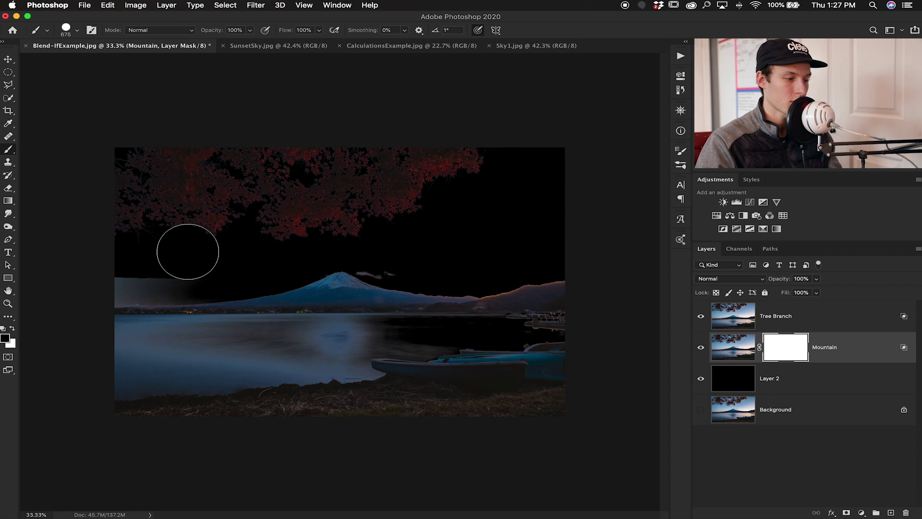
{"action": "key", "text": "super+1"}
{"action": "left_click_drag", "start_coordinate": [336, 324], "coordinate": [305, 322]}
{"action": "left_click", "coordinate": [107, 336], "text": "shift"}
{"action": "key", "text": "super+0"}
- Duplicate the Background layer again, place the copy directly below the Mountain layer, and make it visible
{"action": "key", "text": "v"}
{"action": "left_click", "coordinate": [792, 413]}
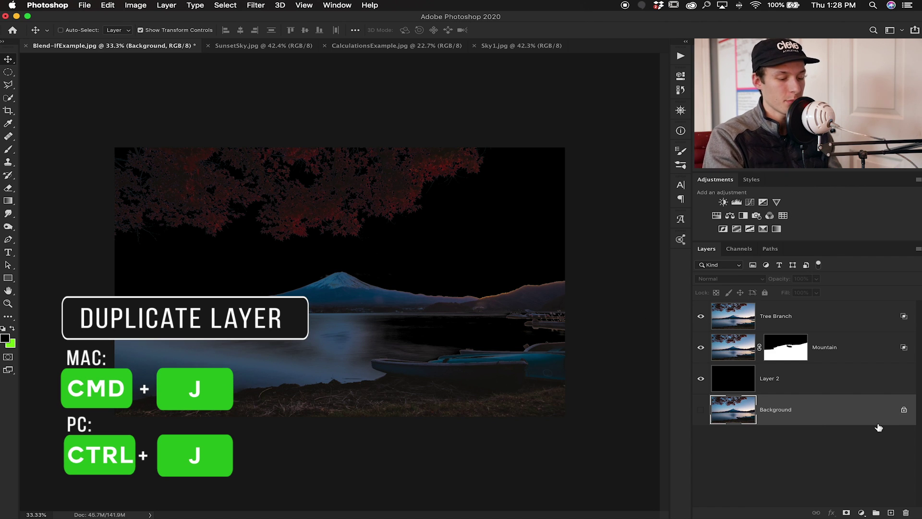
{"action": "key", "text": "super+j"}
{"action": "left_click_drag", "start_coordinate": [861, 422], "coordinate": [734, 384]}
{"action": "left_click", "coordinate": [701, 378]}
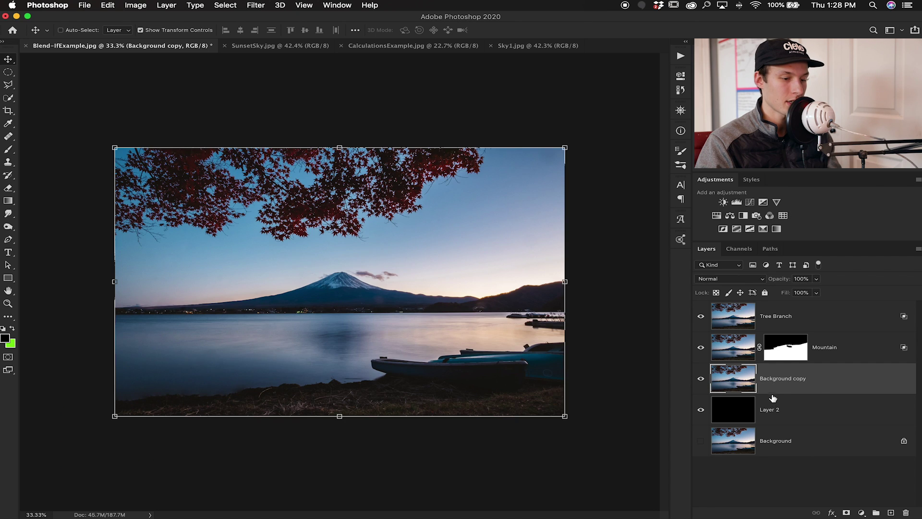
- Give the copy an inverted layer mask painted white over the lake and foreground, and rename the layer as Lake
{"action": "left_click", "coordinate": [847, 513]}
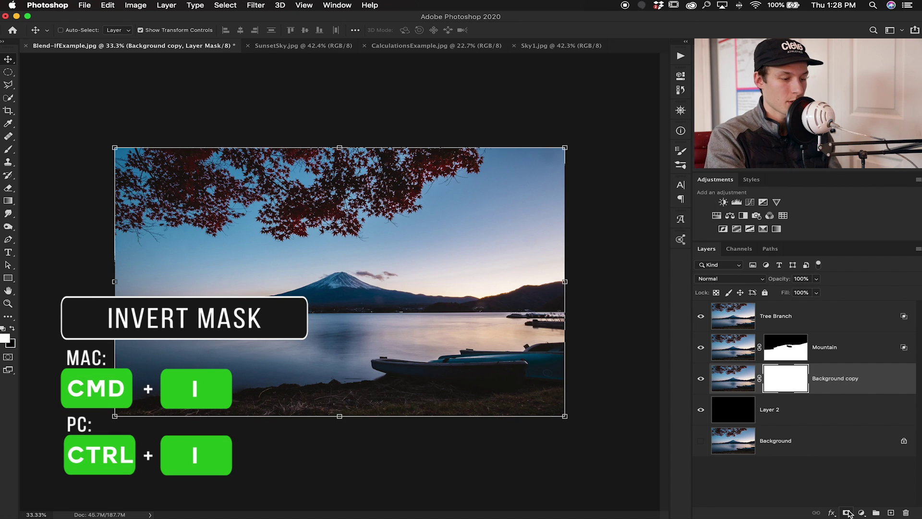
{"action": "key", "text": "super+i"}
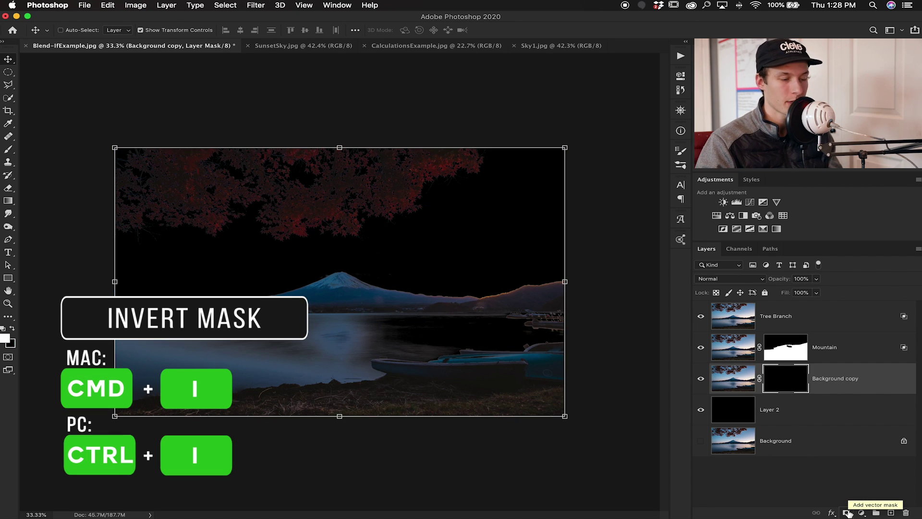
{"action": "key", "text": "b"}
{"action": "mouse_move", "coordinate": [403, 348]}
{"action": "left_mouse_down"}
{"action": "mouse_move", "coordinate": [432, 350]}
{"action": "mouse_move", "coordinate": [469, 329]}
{"action": "mouse_move", "coordinate": [576, 330]}
{"action": "mouse_move", "coordinate": [331, 370]}
{"action": "left_mouse_up"}
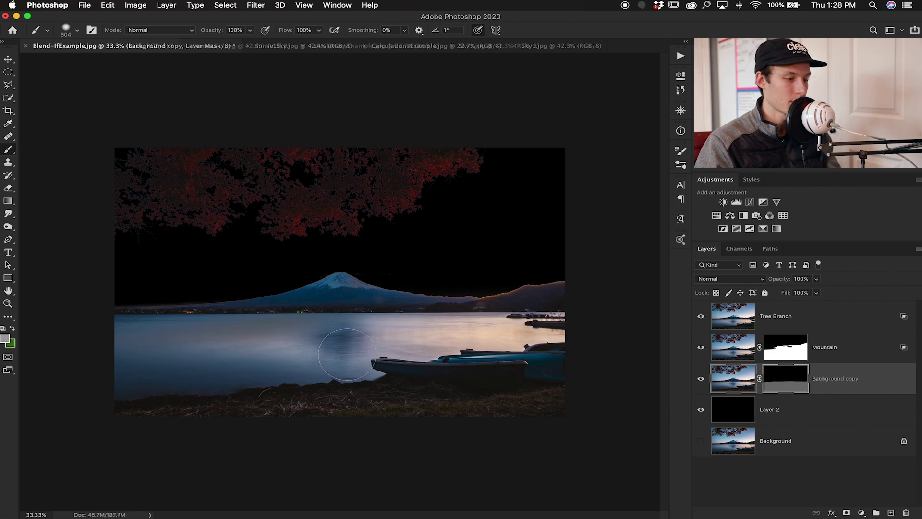
{"action": "type", "text": "Lake"}
{"action": "key", "text": "Return"}
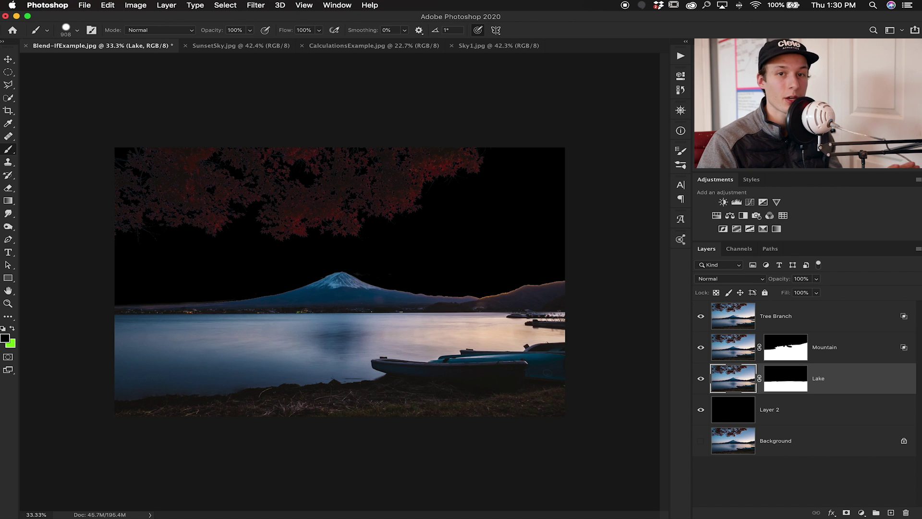
- Delete the black Layer 2 from beneath the cut-out layers
{"action": "left_click", "coordinate": [701, 411]}
{"action": "left_click", "coordinate": [785, 413]}
{"action": "key", "text": "Delete"}
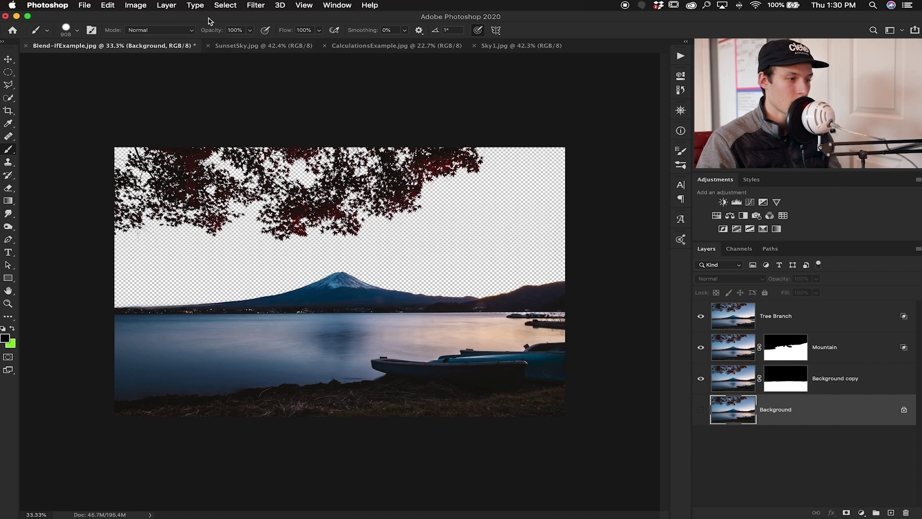
- Bring the SunsetSky.jpg image into Blend-IfExample.jpg directly above the Background layer and position it behind the mountain and leaves
{"action": "left_click", "coordinate": [263, 45]}
{"action": "key", "text": "v"}
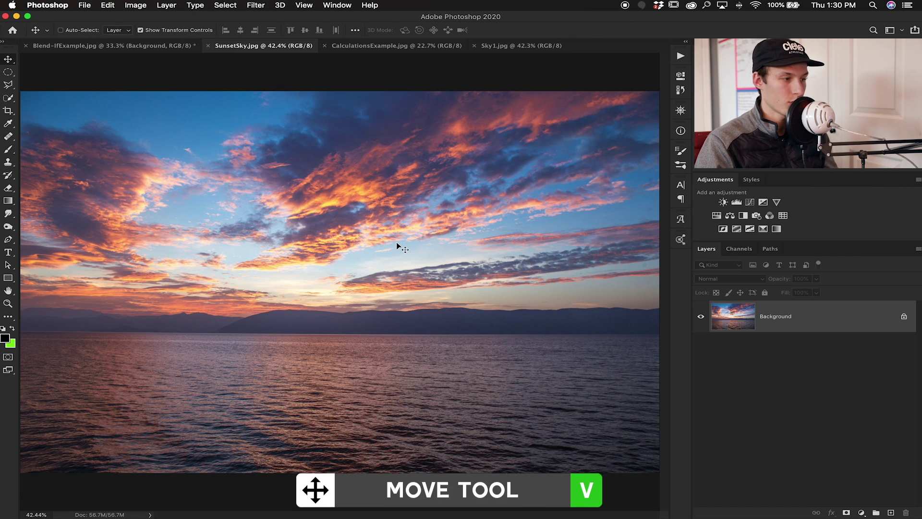
{"action": "left_click", "coordinate": [149, 46]}
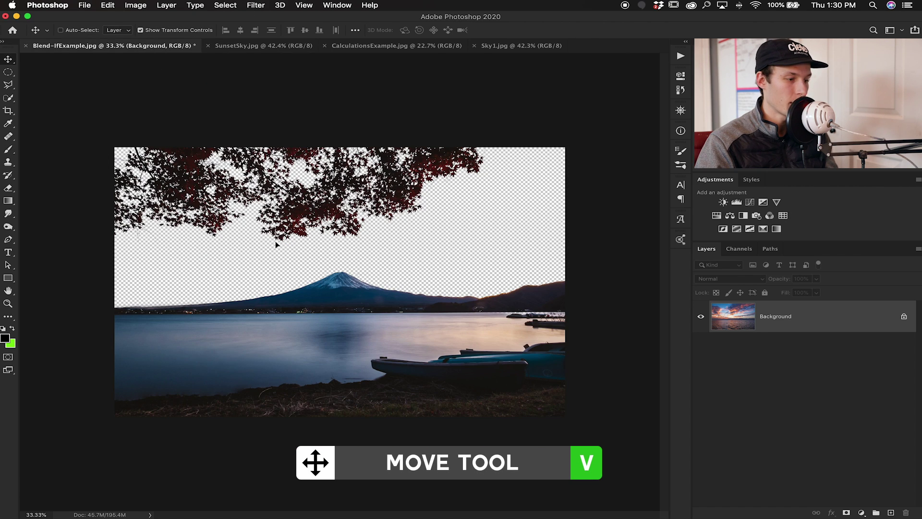
{"action": "left_click_drag", "start_coordinate": [276, 245], "coordinate": [276, 245]}
{"action": "left_click_drag", "start_coordinate": [422, 206], "coordinate": [478, 248]}
{"action": "key", "text": "super"}
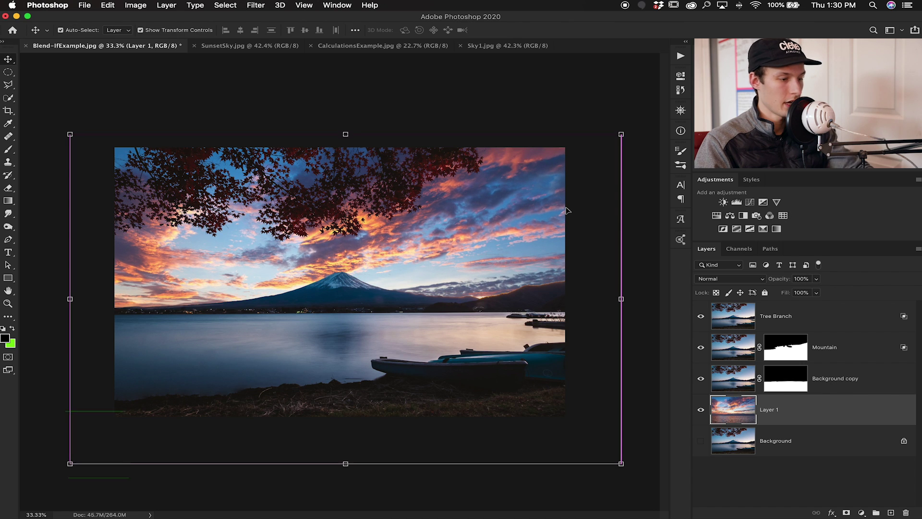
- Flip the sunset sky layer horizontally with Free Transform and shift it slightly upward behind the mountain
{"action": "key", "text": "super+t"}
{"action": "right_click", "coordinate": [435, 239]}
{"action": "left_click", "coordinate": [484, 406]}
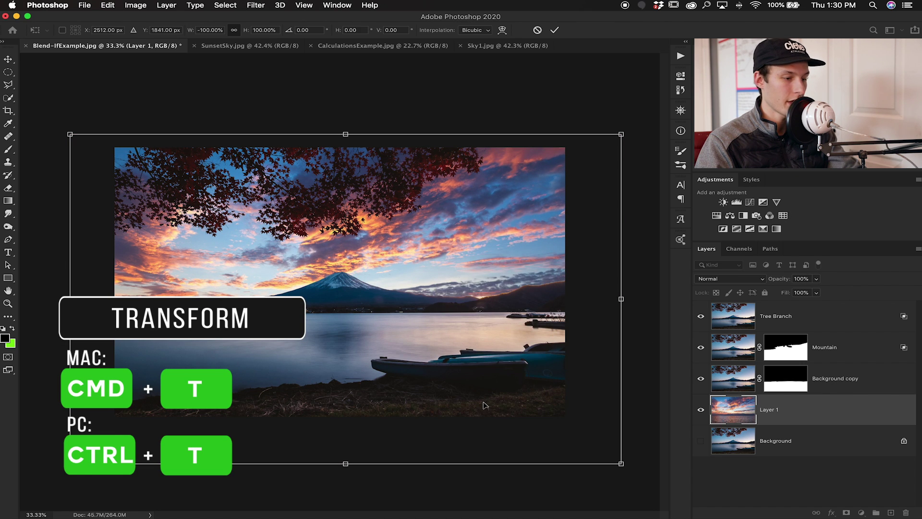
{"action": "left_click_drag", "start_coordinate": [473, 358], "coordinate": [470, 342]}
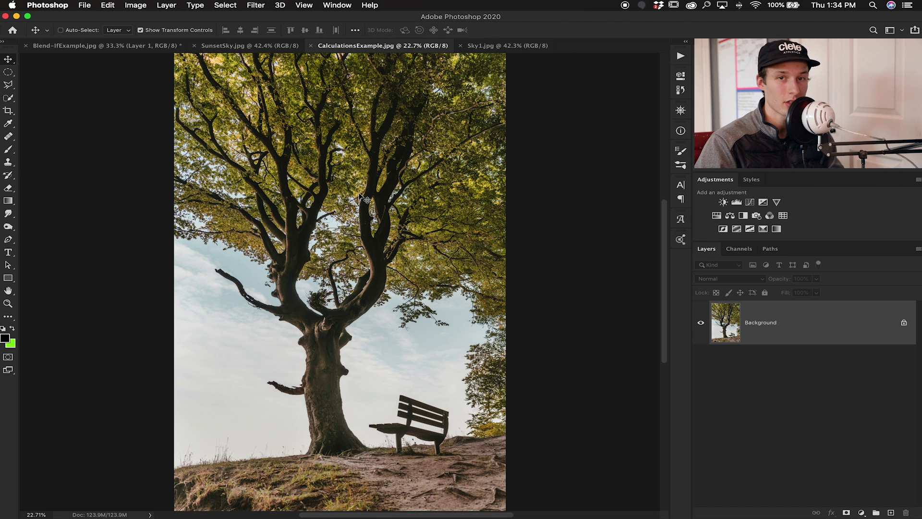
- Start Calculations on CalculationsExample.jpg, set the blending to Normal, and move the dialog clear of the tree
{"action": "left_click", "coordinate": [137, 6]}
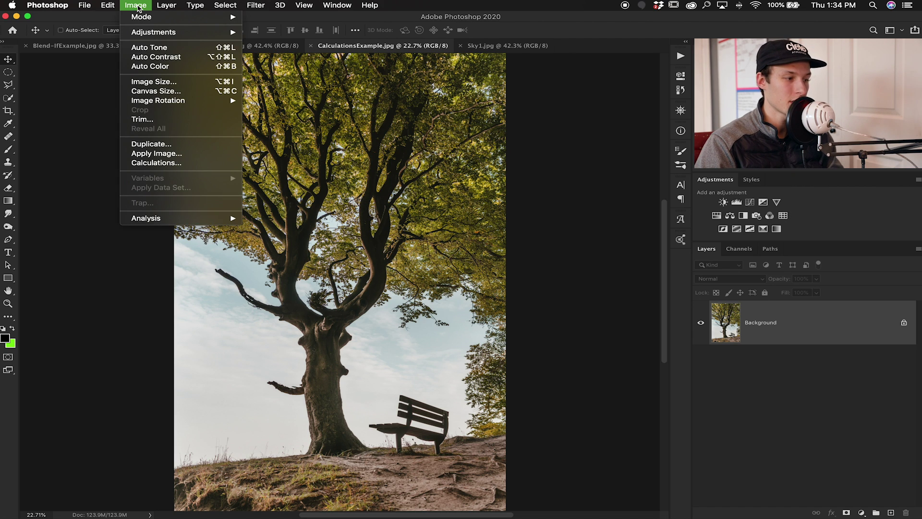
{"action": "left_click", "coordinate": [188, 167]}
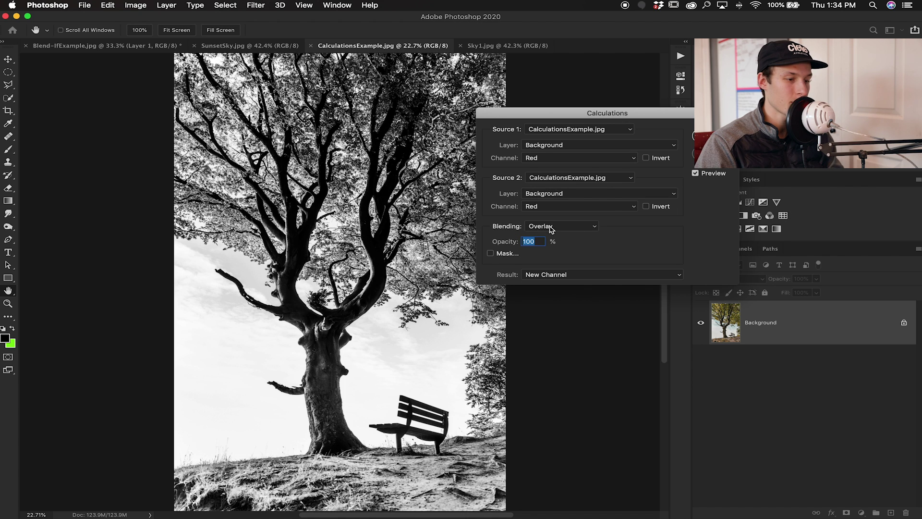
{"action": "left_click", "coordinate": [551, 227]}
{"action": "left_click", "coordinate": [563, 118]}
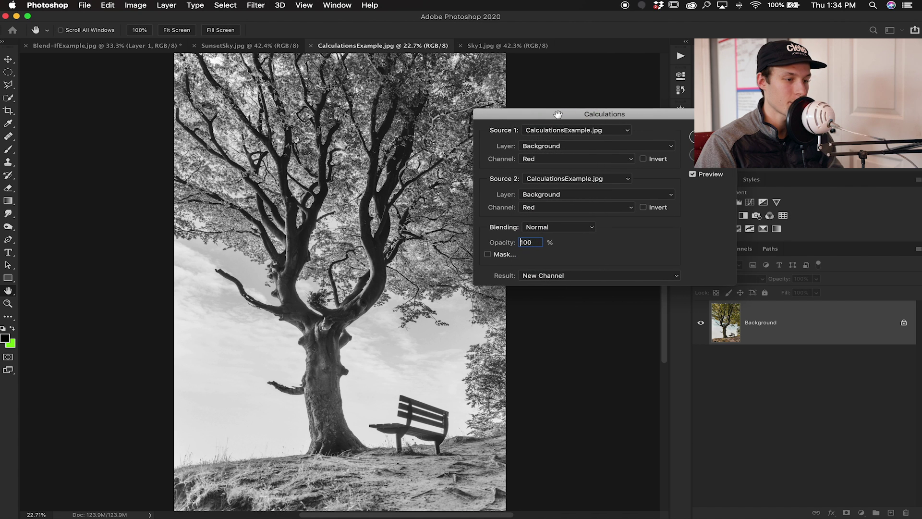
{"action": "left_click_drag", "start_coordinate": [557, 115], "coordinate": [487, 112]}
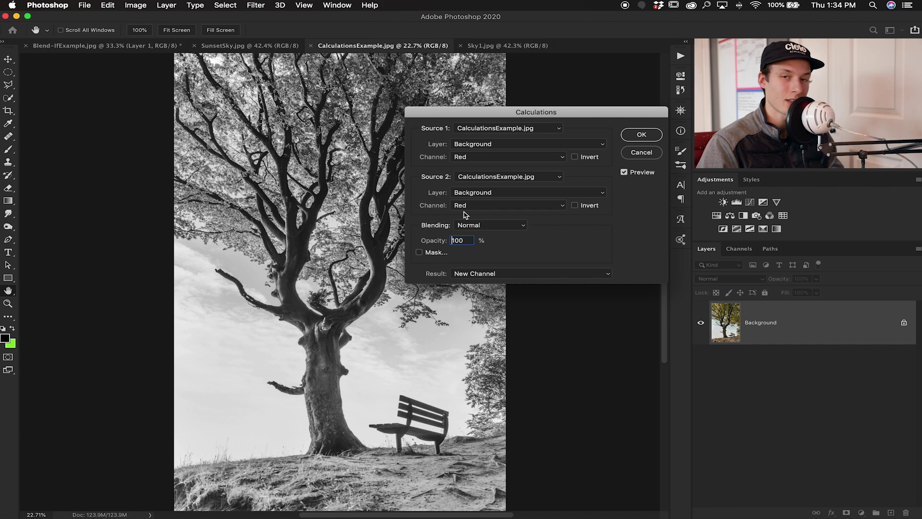
- Compare the Source 1 channels for contrast between tree and sky, and set the Source 1 channel to Blue
{"action": "left_click", "coordinate": [474, 162]}
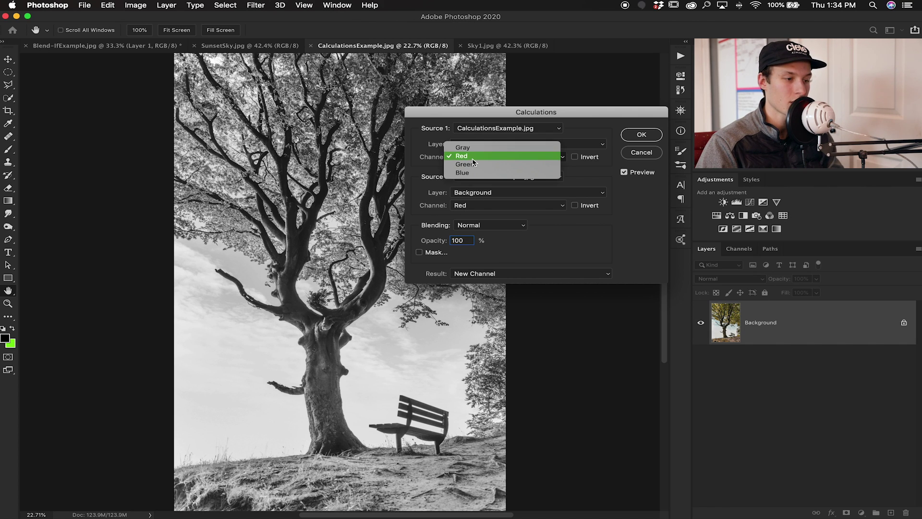
{"action": "left_click", "coordinate": [472, 148]}
{"action": "left_click", "coordinate": [471, 164]}
{"action": "left_click", "coordinate": [471, 173]}
{"action": "left_click", "coordinate": [472, 157]}
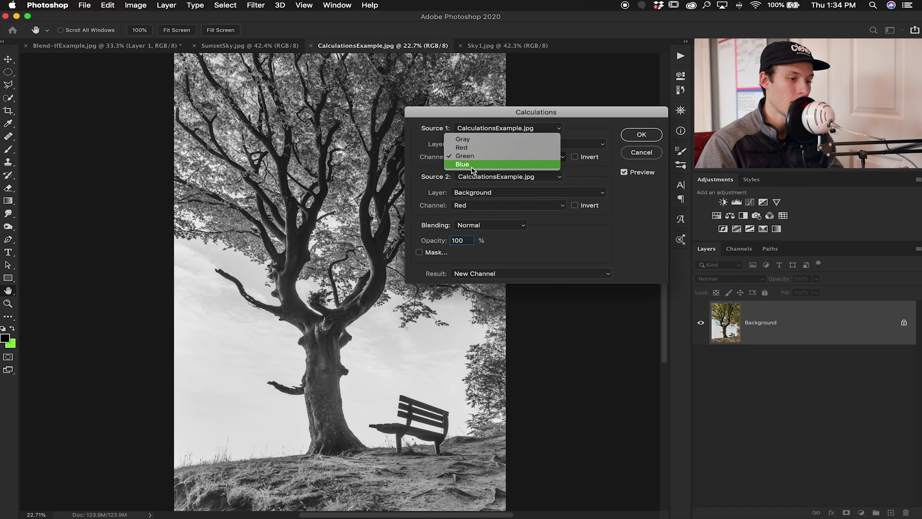
{"action": "left_click", "coordinate": [471, 165]}
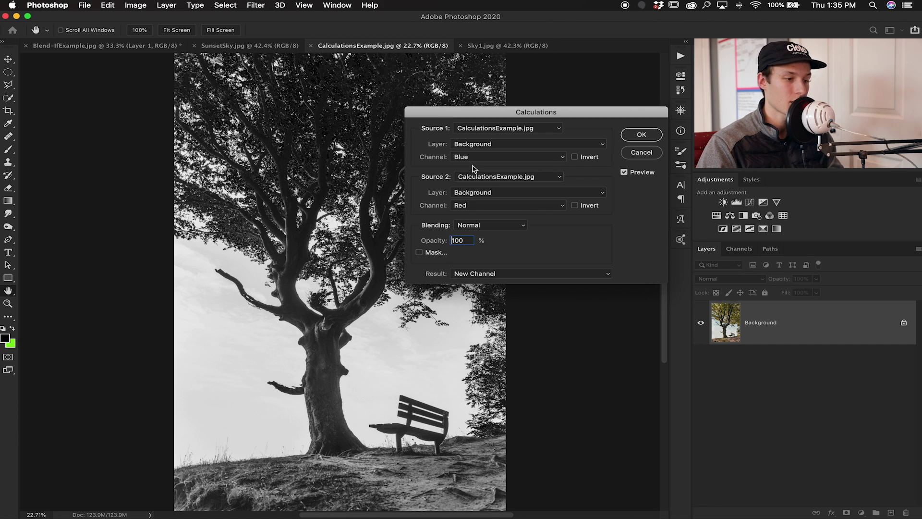
- Compare the Source 2 channel options and set the Source 2 channel to Blue
{"action": "left_click", "coordinate": [481, 209]}
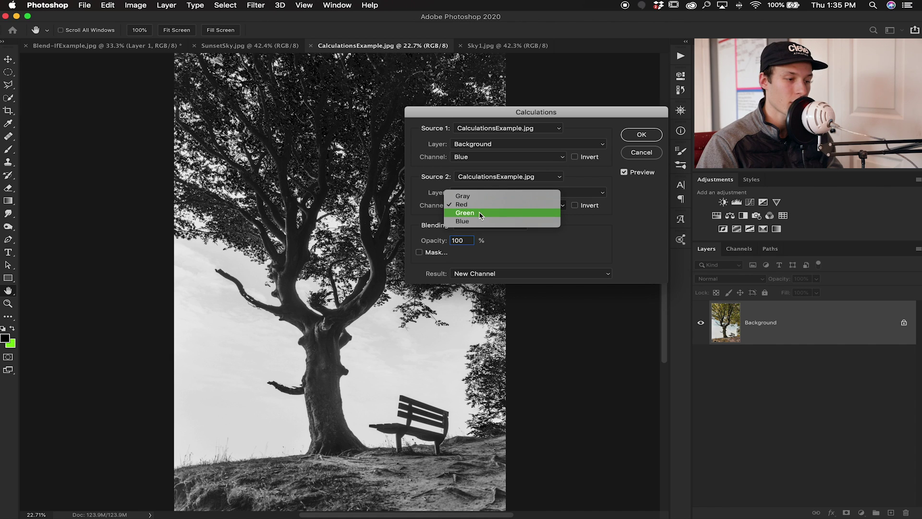
{"action": "left_click", "coordinate": [478, 212]}
{"action": "left_click", "coordinate": [479, 208]}
{"action": "left_click", "coordinate": [478, 215]}
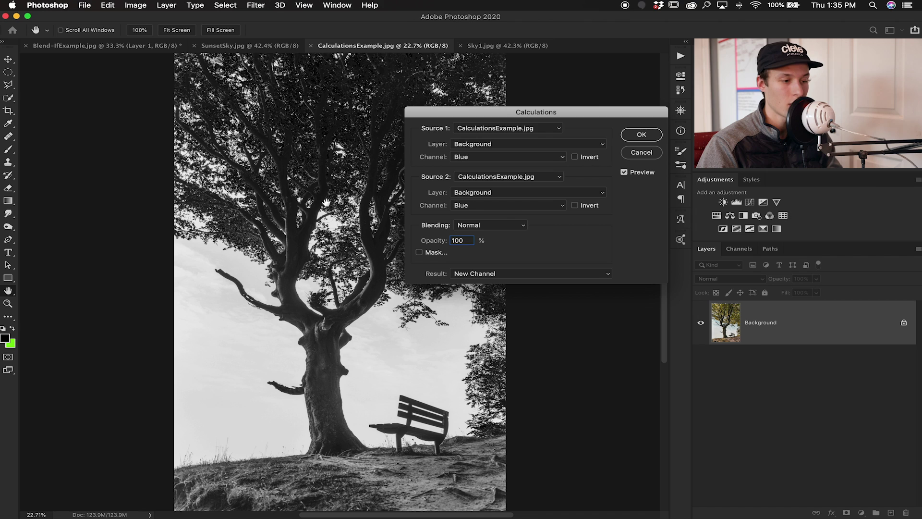
- Set the Calculations blending to Overlay, keep the result as New Channel, and create the channel
{"action": "left_click", "coordinate": [472, 230]}
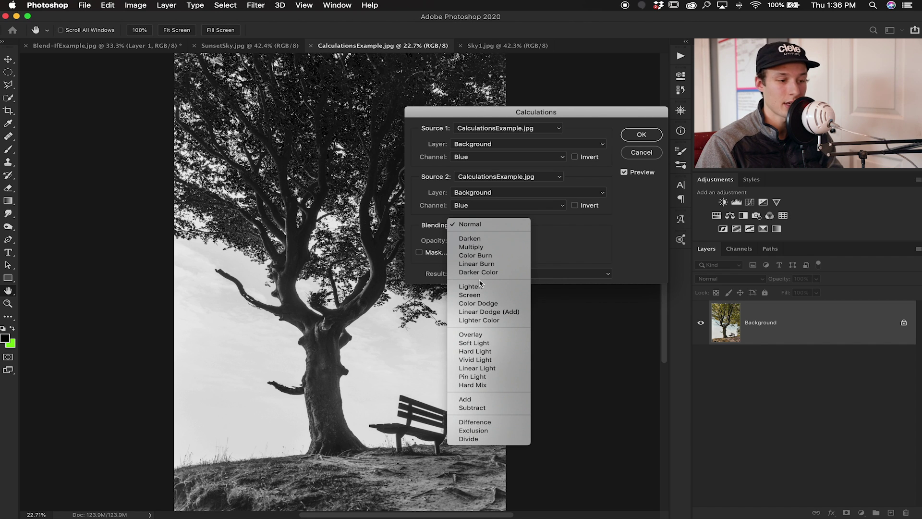
{"action": "left_click", "coordinate": [477, 337]}
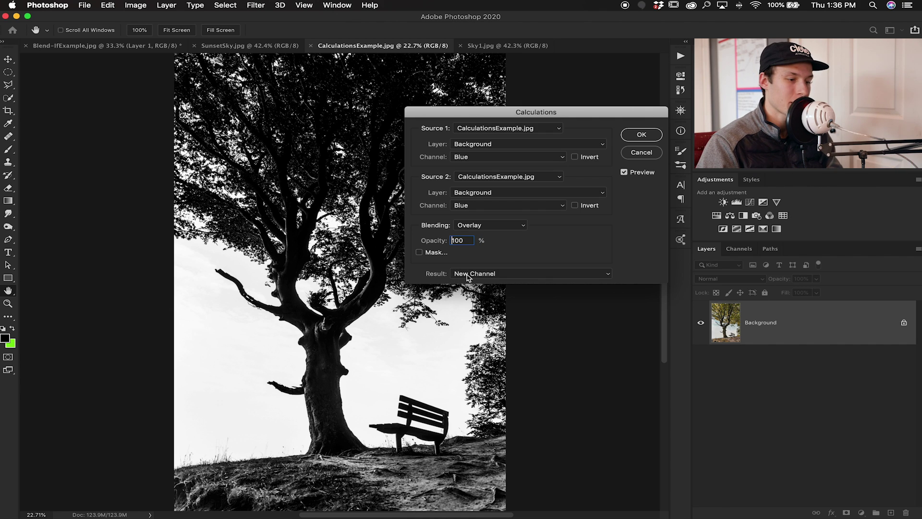
{"action": "left_click", "coordinate": [484, 273]}
{"action": "left_click", "coordinate": [492, 274]}
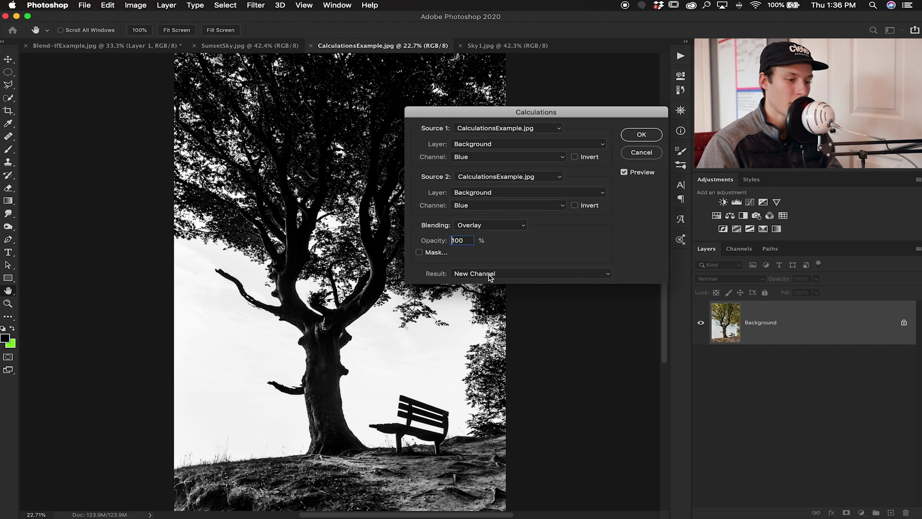
{"action": "left_click", "coordinate": [641, 135]}
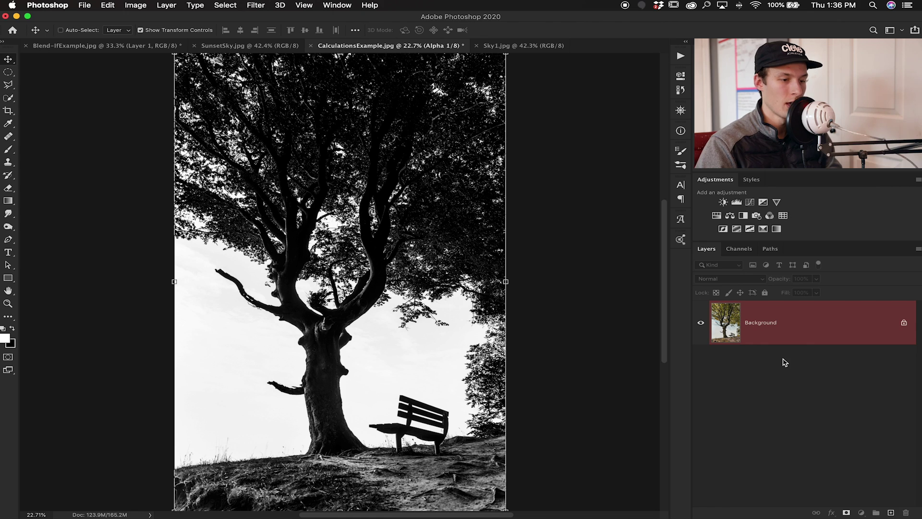
- Paint the foreground ground solid black in the Alpha 1 channel with a large Brush in Normal mode
{"action": "left_click", "coordinate": [739, 251]}
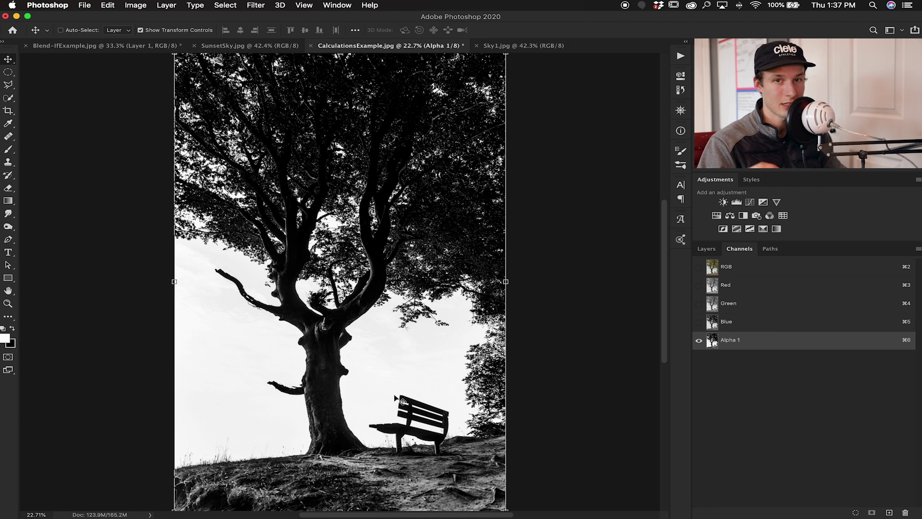
{"action": "key", "text": "b"}
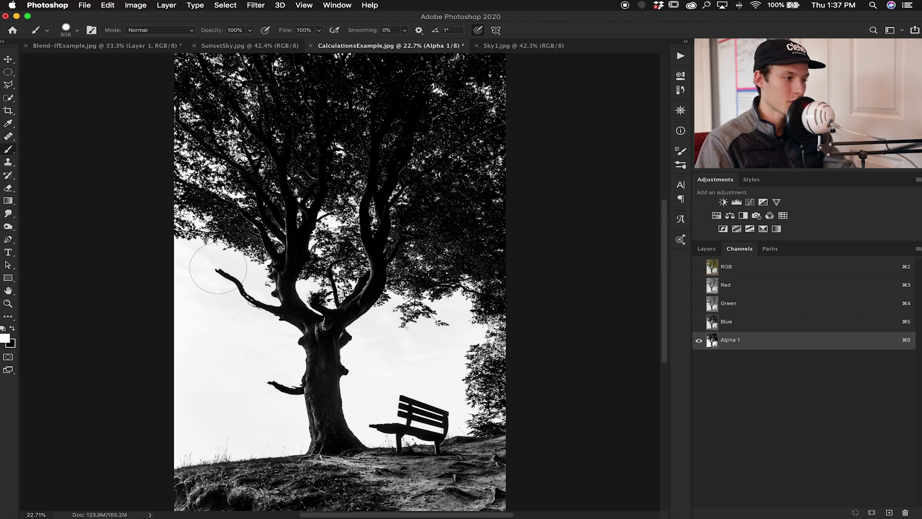
{"action": "key", "text": "super+equal"}
{"action": "key", "text": "super+equal"}
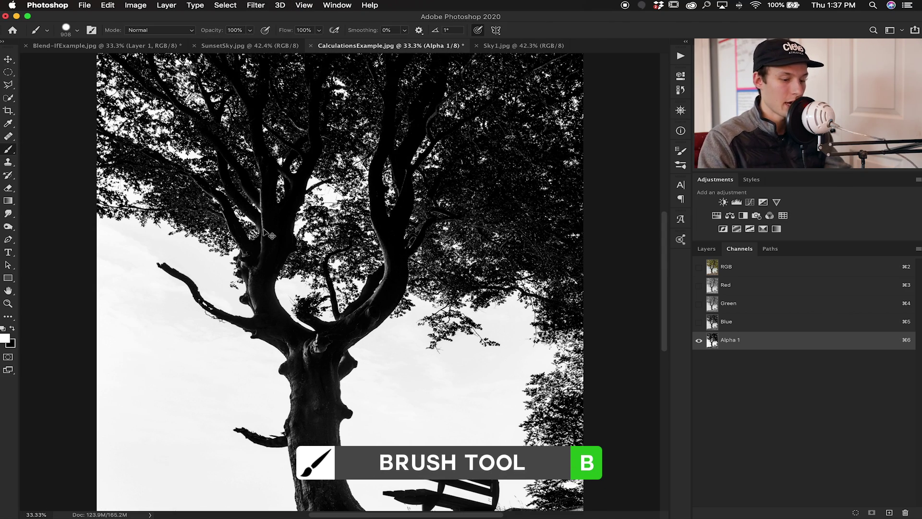
{"action": "key", "text": "super+equal"}
{"action": "scroll", "coordinate": [267, 220], "scroll_direction": "down", "scroll_amount": 10}
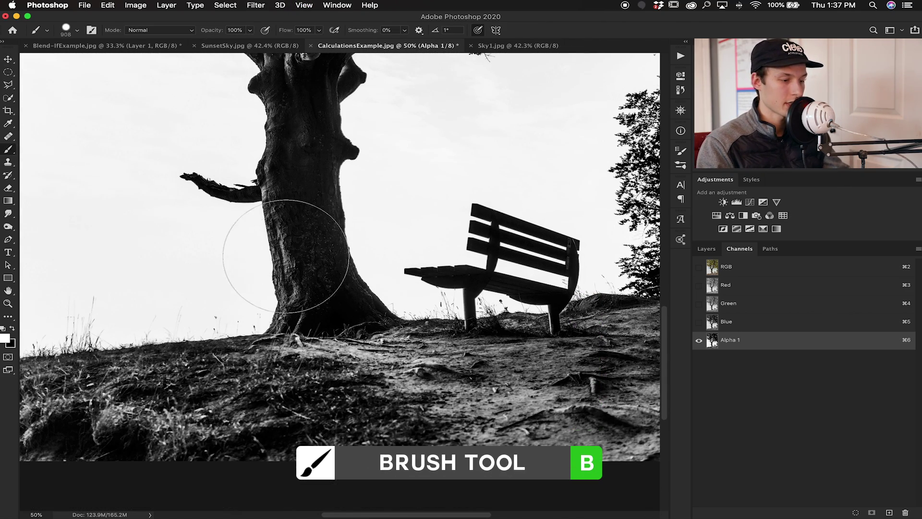
{"action": "scroll", "coordinate": [476, 350], "scroll_direction": "right", "scroll_amount": 5}
{"action": "key", "text": "x"}
{"action": "left_click_drag", "start_coordinate": [489, 384], "coordinate": [474, 381]}
{"action": "mouse_move", "coordinate": [360, 428]}
{"action": "left_mouse_down"}
{"action": "mouse_move", "coordinate": [626, 442]}
{"action": "mouse_move", "coordinate": [595, 403]}
{"action": "mouse_move", "coordinate": [313, 426]}
{"action": "mouse_move", "coordinate": [221, 463]}
{"action": "mouse_move", "coordinate": [263, 413]}
{"action": "mouse_move", "coordinate": [420, 410]}
{"action": "left_mouse_up"}
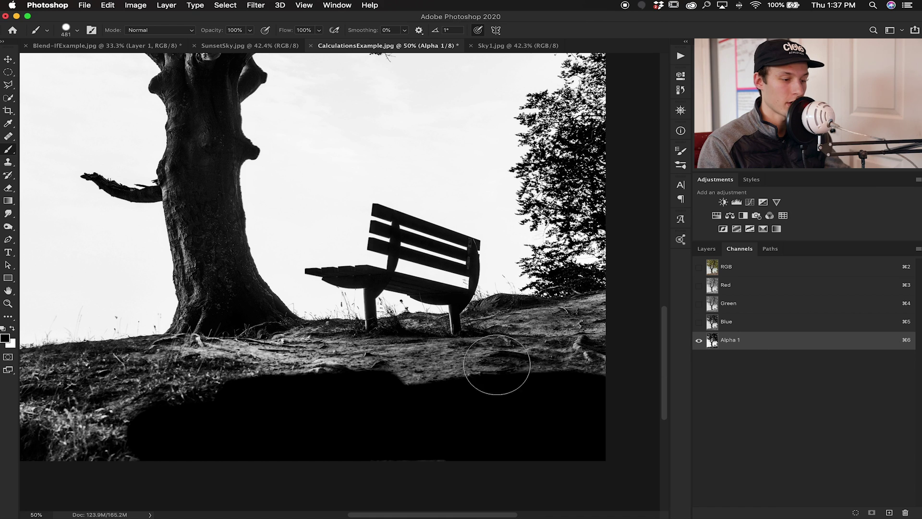
{"action": "left_click", "coordinate": [436, 372]}
{"action": "mouse_move", "coordinate": [495, 374]}
{"action": "left_mouse_down"}
{"action": "mouse_move", "coordinate": [571, 358]}
{"action": "mouse_move", "coordinate": [359, 387]}
{"action": "mouse_move", "coordinate": [294, 381]}
{"action": "mouse_move", "coordinate": [130, 402]}
{"action": "mouse_move", "coordinate": [144, 444]}
{"action": "mouse_move", "coordinate": [173, 432]}
{"action": "left_mouse_up"}
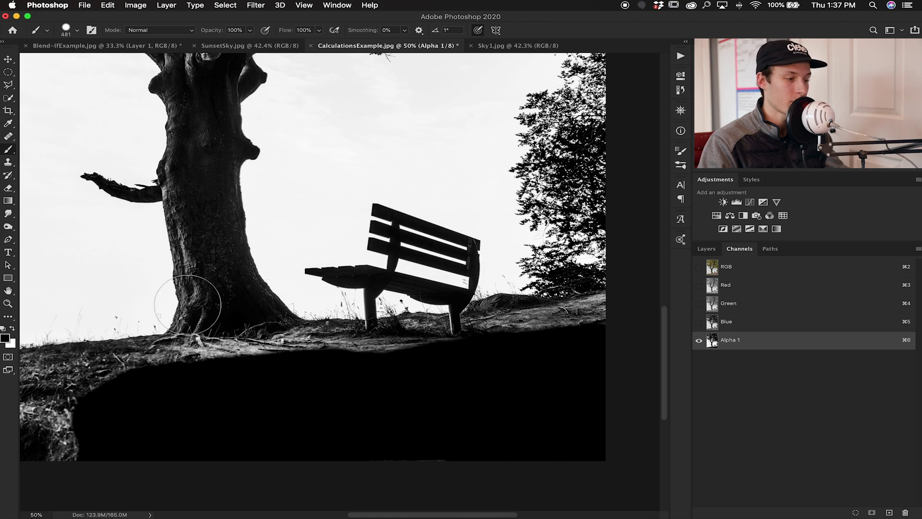
- Try painting black along the trunk's edge with a 171 px brush in Normal mode, and undo the stroke
{"action": "left_click_drag", "start_coordinate": [204, 300], "coordinate": [166, 301], "text": "ctrl+alt"}
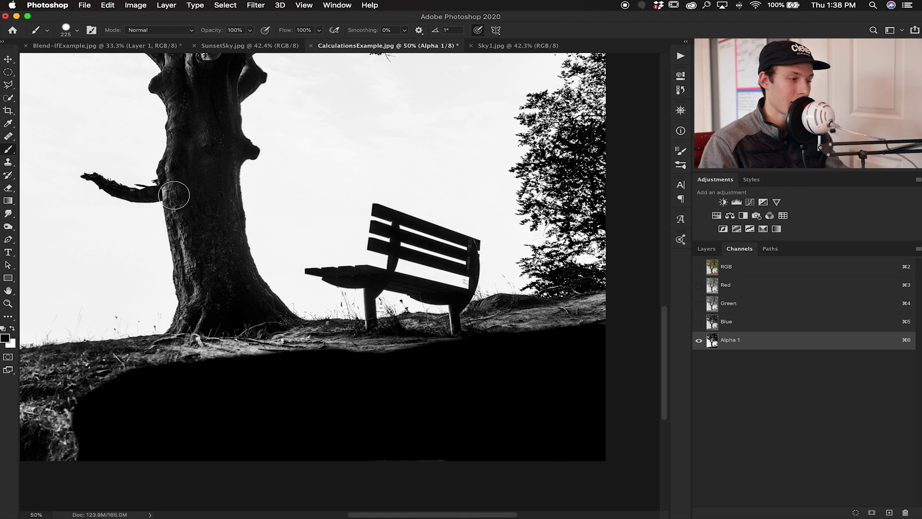
{"action": "left_click_drag", "start_coordinate": [181, 241], "coordinate": [172, 242], "text": "ctrl+alt"}
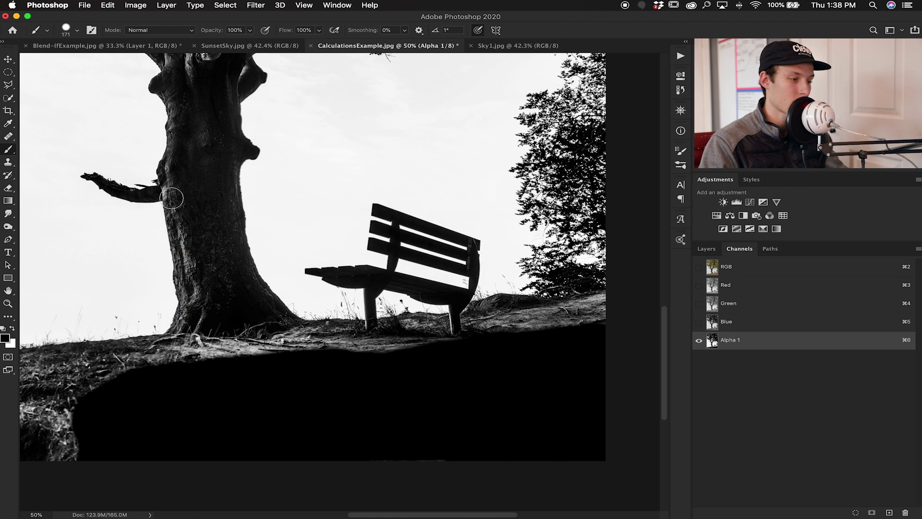
{"action": "mouse_move", "coordinate": [173, 189]}
{"action": "left_mouse_down"}
{"action": "mouse_move", "coordinate": [172, 254]}
{"action": "mouse_move", "coordinate": [197, 309]}
{"action": "left_mouse_up"}
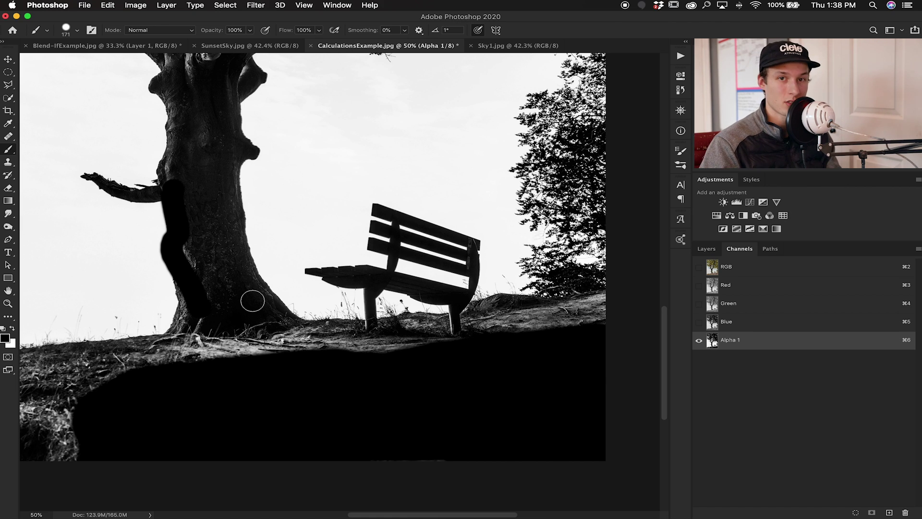
{"action": "key", "text": "super+z"}
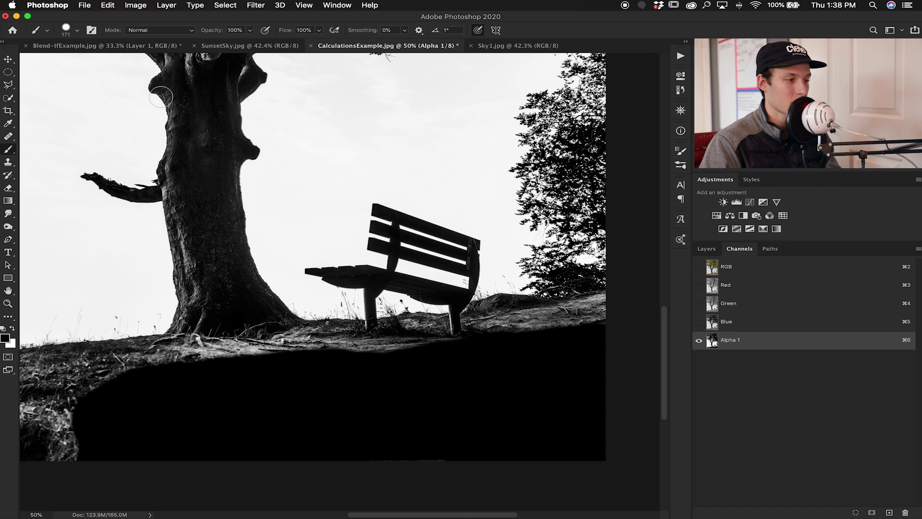
- Set the brush mode to Overlay, enlarge the brush to about 266 px, and paint the middle of the trunk black
{"action": "left_click", "coordinate": [155, 32]}
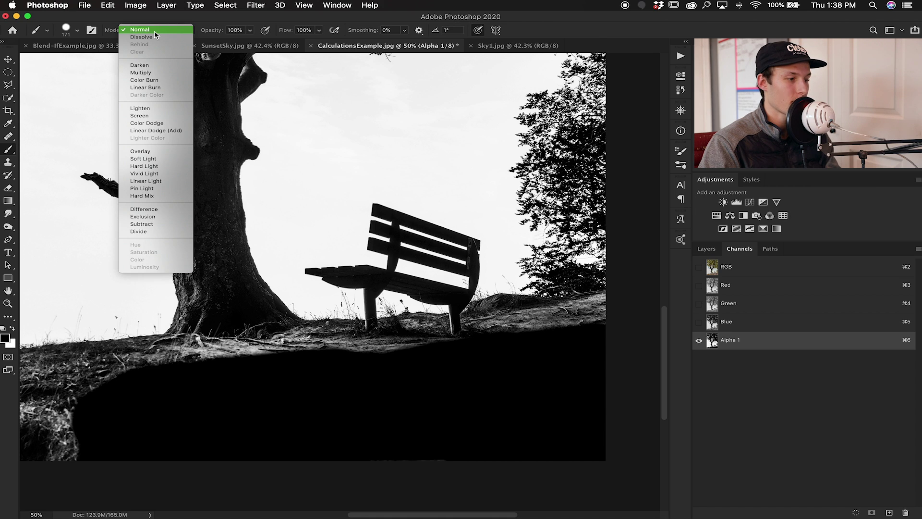
{"action": "left_click", "coordinate": [157, 150]}
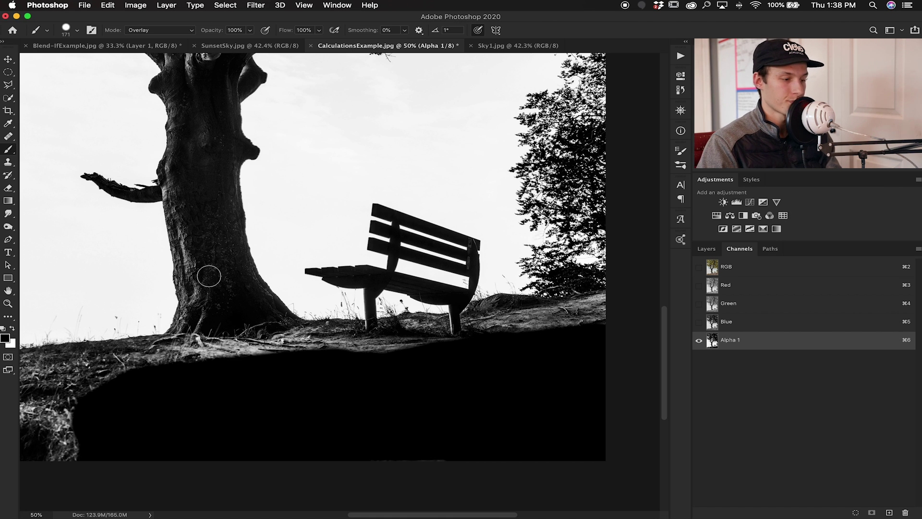
{"action": "key", "text": "super+equal"}
{"action": "scroll", "coordinate": [244, 307], "scroll_direction": "left", "scroll_amount": 2}
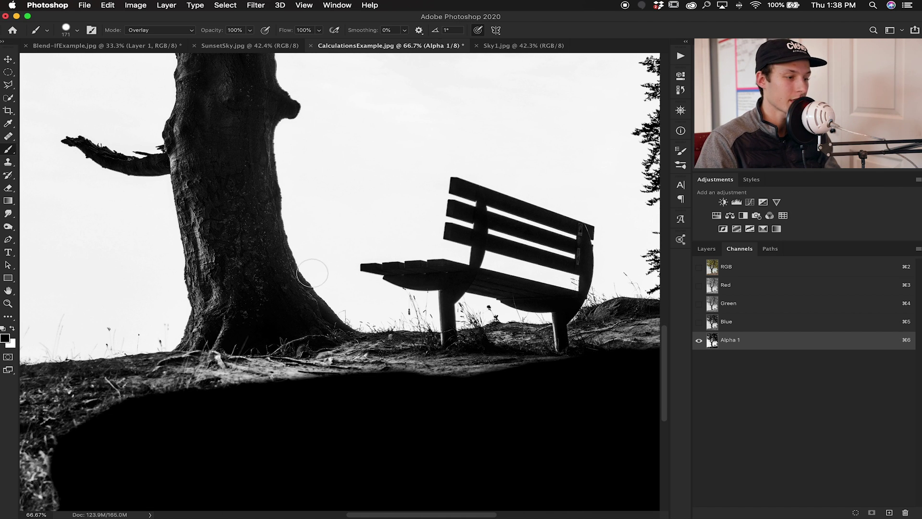
{"action": "left_click_drag", "start_coordinate": [283, 272], "coordinate": [300, 272]}
{"action": "left_click", "coordinate": [274, 269]}
{"action": "mouse_move", "coordinate": [269, 213]}
{"action": "left_mouse_down"}
{"action": "mouse_move", "coordinate": [239, 127]}
{"action": "mouse_move", "coordinate": [243, 210]}
{"action": "mouse_move", "coordinate": [245, 126]}
{"action": "mouse_move", "coordinate": [232, 282]}
{"action": "mouse_move", "coordinate": [198, 120]}
{"action": "left_mouse_up"}
- Paint the upper trunk, its side knot and the trunk's base black in Overlay mode
{"action": "scroll", "coordinate": [202, 130], "scroll_direction": "up", "scroll_amount": 5}
{"action": "mouse_move", "coordinate": [151, 216]}
{"action": "left_mouse_down"}
{"action": "mouse_move", "coordinate": [190, 215]}
{"action": "mouse_move", "coordinate": [183, 206]}
{"action": "mouse_move", "coordinate": [197, 146]}
{"action": "mouse_move", "coordinate": [200, 173]}
{"action": "mouse_move", "coordinate": [188, 121]}
{"action": "mouse_move", "coordinate": [220, 189]}
{"action": "mouse_move", "coordinate": [231, 195]}
{"action": "mouse_move", "coordinate": [255, 183]}
{"action": "mouse_move", "coordinate": [255, 135]}
{"action": "mouse_move", "coordinate": [246, 202]}
{"action": "mouse_move", "coordinate": [286, 199]}
{"action": "left_mouse_up"}
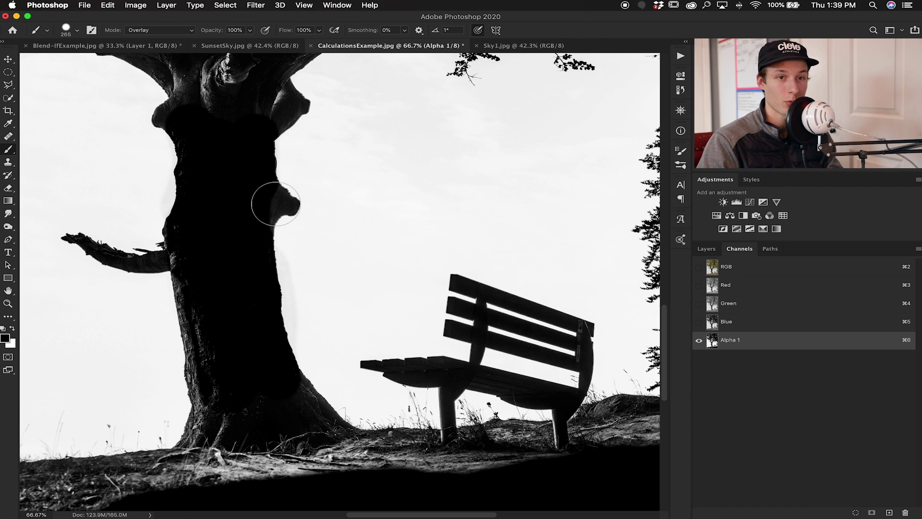
{"action": "left_click", "coordinate": [276, 204]}
{"action": "mouse_move", "coordinate": [251, 208]}
{"action": "left_mouse_down"}
{"action": "mouse_move", "coordinate": [204, 348]}
{"action": "mouse_move", "coordinate": [214, 410]}
{"action": "mouse_move", "coordinate": [197, 444]}
{"action": "mouse_move", "coordinate": [274, 465]}
{"action": "left_mouse_up"}
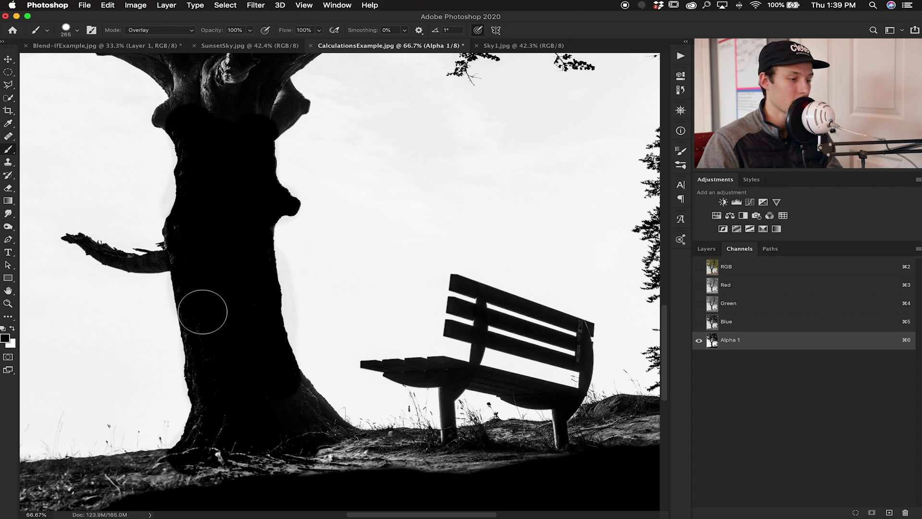
{"action": "mouse_move", "coordinate": [202, 315]}
{"action": "left_mouse_down"}
{"action": "mouse_move", "coordinate": [218, 425]}
{"action": "mouse_move", "coordinate": [205, 442]}
{"action": "mouse_move", "coordinate": [281, 430]}
{"action": "mouse_move", "coordinate": [279, 411]}
{"action": "mouse_move", "coordinate": [316, 431]}
{"action": "mouse_move", "coordinate": [286, 390]}
{"action": "mouse_move", "coordinate": [333, 442]}
{"action": "left_mouse_up"}
- Paint the tree's fork and the lower part of its main branches black with the Overlay brush
{"action": "scroll", "coordinate": [236, 346], "scroll_direction": "up", "scroll_amount": 5}
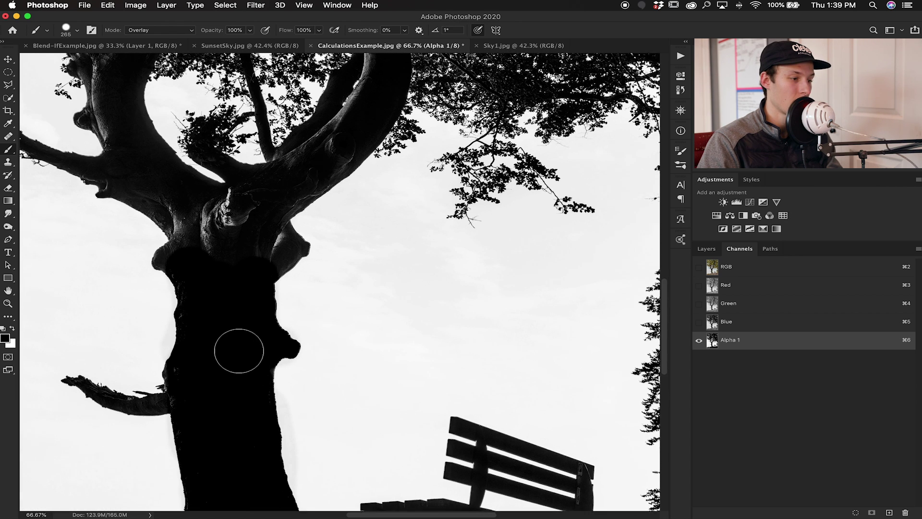
{"action": "mouse_move", "coordinate": [242, 348]}
{"action": "left_mouse_down"}
{"action": "mouse_move", "coordinate": [229, 231]}
{"action": "mouse_move", "coordinate": [184, 272]}
{"action": "mouse_move", "coordinate": [198, 264]}
{"action": "mouse_move", "coordinate": [191, 230]}
{"action": "mouse_move", "coordinate": [171, 210]}
{"action": "mouse_move", "coordinate": [227, 255]}
{"action": "mouse_move", "coordinate": [243, 252]}
{"action": "mouse_move", "coordinate": [266, 281]}
{"action": "mouse_move", "coordinate": [286, 277]}
{"action": "mouse_move", "coordinate": [311, 258]}
{"action": "mouse_move", "coordinate": [301, 204]}
{"action": "mouse_move", "coordinate": [367, 158]}
{"action": "mouse_move", "coordinate": [296, 211]}
{"action": "mouse_move", "coordinate": [279, 214]}
{"action": "mouse_move", "coordinate": [326, 246]}
{"action": "mouse_move", "coordinate": [309, 288]}
{"action": "mouse_move", "coordinate": [421, 271]}
{"action": "mouse_move", "coordinate": [417, 279]}
{"action": "mouse_move", "coordinate": [440, 296]}
{"action": "mouse_move", "coordinate": [455, 278]}
{"action": "mouse_move", "coordinate": [428, 290]}
{"action": "mouse_move", "coordinate": [428, 255]}
{"action": "mouse_move", "coordinate": [452, 259]}
{"action": "mouse_move", "coordinate": [424, 275]}
{"action": "mouse_move", "coordinate": [435, 256]}
{"action": "left_mouse_up"}
{"action": "scroll", "coordinate": [331, 290], "scroll_direction": "left", "scroll_amount": 5}
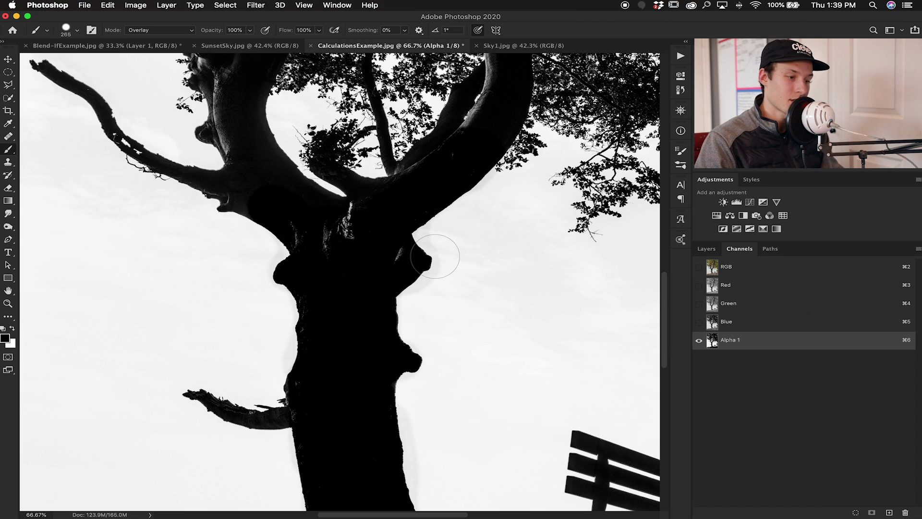
- Paint the sky around the trunk and bench pure white with the Overlay brush
{"action": "key", "text": "x"}
{"action": "mouse_move", "coordinate": [439, 305]}
{"action": "left_mouse_down"}
{"action": "mouse_move", "coordinate": [422, 301]}
{"action": "mouse_move", "coordinate": [444, 265]}
{"action": "mouse_move", "coordinate": [443, 239]}
{"action": "mouse_move", "coordinate": [481, 206]}
{"action": "mouse_move", "coordinate": [456, 309]}
{"action": "mouse_move", "coordinate": [432, 333]}
{"action": "mouse_move", "coordinate": [411, 391]}
{"action": "mouse_move", "coordinate": [436, 445]}
{"action": "mouse_move", "coordinate": [488, 366]}
{"action": "mouse_move", "coordinate": [496, 282]}
{"action": "mouse_move", "coordinate": [515, 243]}
{"action": "mouse_move", "coordinate": [543, 305]}
{"action": "mouse_move", "coordinate": [523, 376]}
{"action": "left_mouse_up"}
{"action": "key", "text": "super+minus"}
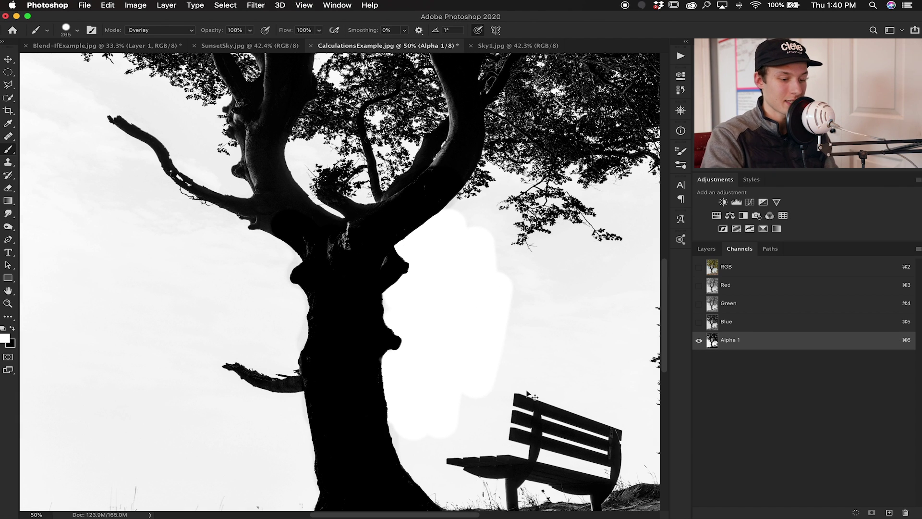
{"action": "key", "text": "super+minus"}
{"action": "left_click_drag", "start_coordinate": [485, 309], "coordinate": [510, 309]}
{"action": "mouse_move", "coordinate": [465, 282]}
{"action": "left_mouse_down"}
{"action": "mouse_move", "coordinate": [512, 291]}
{"action": "mouse_move", "coordinate": [511, 299]}
{"action": "mouse_move", "coordinate": [536, 282]}
{"action": "mouse_move", "coordinate": [517, 262]}
{"action": "mouse_move", "coordinate": [540, 229]}
{"action": "mouse_move", "coordinate": [520, 247]}
{"action": "mouse_move", "coordinate": [469, 258]}
{"action": "mouse_move", "coordinate": [444, 233]}
{"action": "mouse_move", "coordinate": [415, 254]}
{"action": "mouse_move", "coordinate": [516, 245]}
{"action": "left_mouse_up"}
{"action": "mouse_move", "coordinate": [536, 301]}
{"action": "left_mouse_down"}
{"action": "mouse_move", "coordinate": [552, 397]}
{"action": "mouse_move", "coordinate": [528, 361]}
{"action": "mouse_move", "coordinate": [483, 326]}
{"action": "mouse_move", "coordinate": [459, 324]}
{"action": "mouse_move", "coordinate": [482, 342]}
{"action": "mouse_move", "coordinate": [427, 353]}
{"action": "mouse_move", "coordinate": [399, 385]}
{"action": "mouse_move", "coordinate": [410, 404]}
{"action": "mouse_move", "coordinate": [443, 410]}
{"action": "mouse_move", "coordinate": [526, 399]}
{"action": "mouse_move", "coordinate": [518, 381]}
{"action": "mouse_move", "coordinate": [372, 377]}
{"action": "mouse_move", "coordinate": [316, 402]}
{"action": "mouse_move", "coordinate": [310, 420]}
{"action": "mouse_move", "coordinate": [164, 427]}
{"action": "left_mouse_up"}
- Reduce the brush size and switch the paint color back to black for the remaining details
{"action": "key", "text": "super+equal"}
{"action": "key", "text": "bracketleft"}
{"action": "key", "text": "bracketleft"}
{"action": "key", "text": "bracketleft"}
{"action": "key", "text": "bracketleft"}
{"action": "key", "text": "x"}
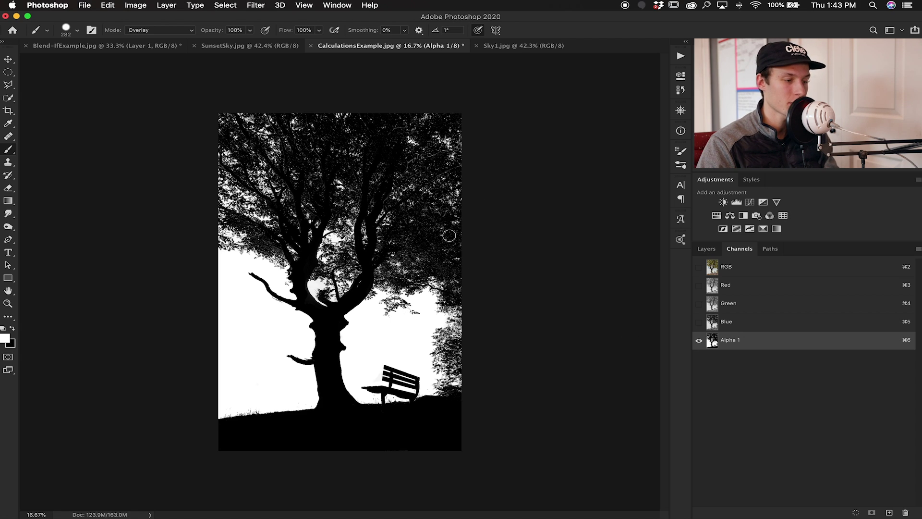
- Load the Alpha 1 channel as a selection and apply it as a layer mask on the tree photo
{"action": "left_click_drag", "start_coordinate": [726, 346], "coordinate": [713, 345]}
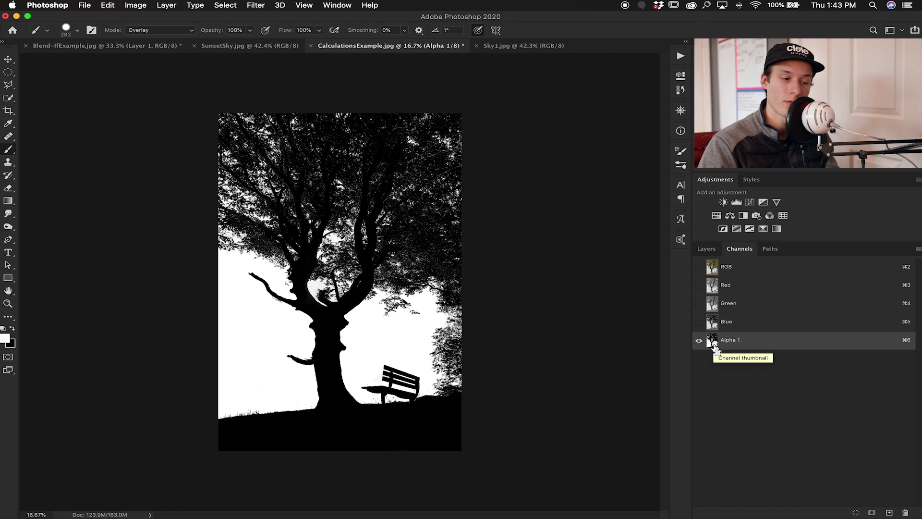
{"action": "left_click", "coordinate": [712, 341], "text": "super"}
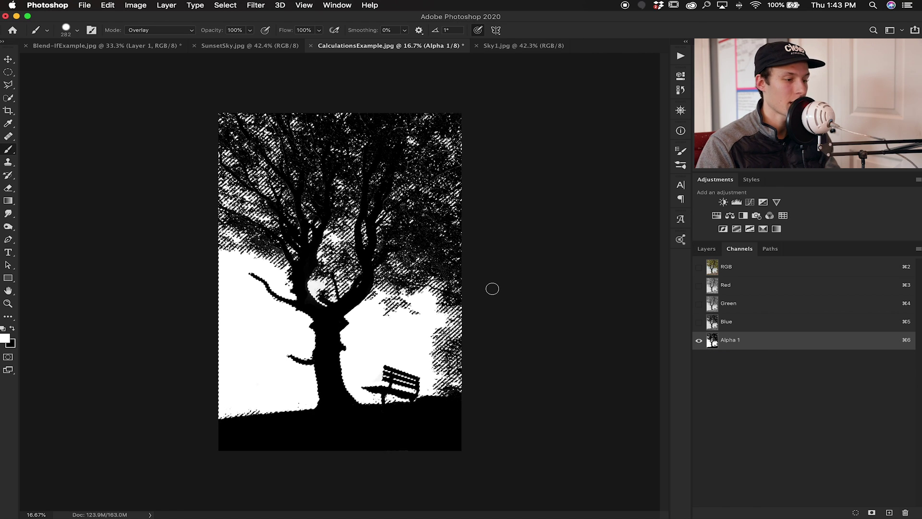
{"action": "left_click", "coordinate": [705, 249]}
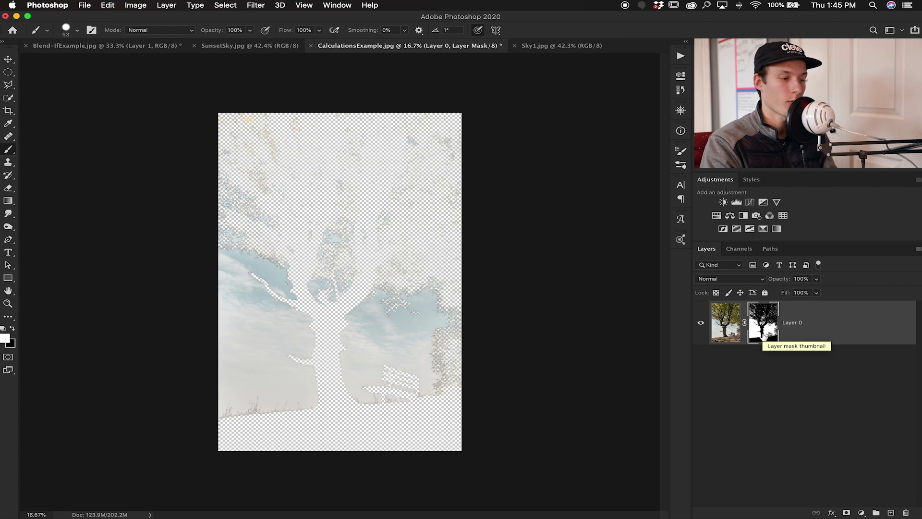
- Invert the layer mask so the tree and ground show and the sky is hidden
{"action": "key", "text": "super+i"}
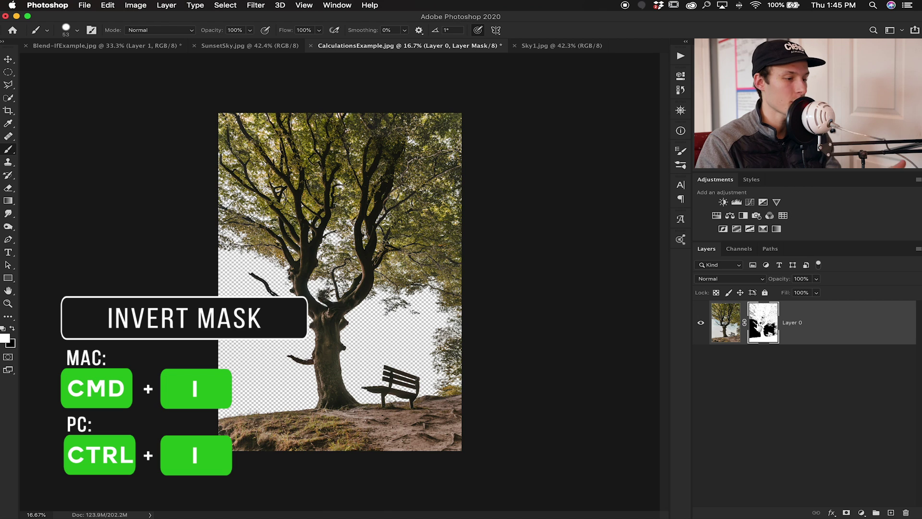
{"action": "key", "text": "super+equal"}
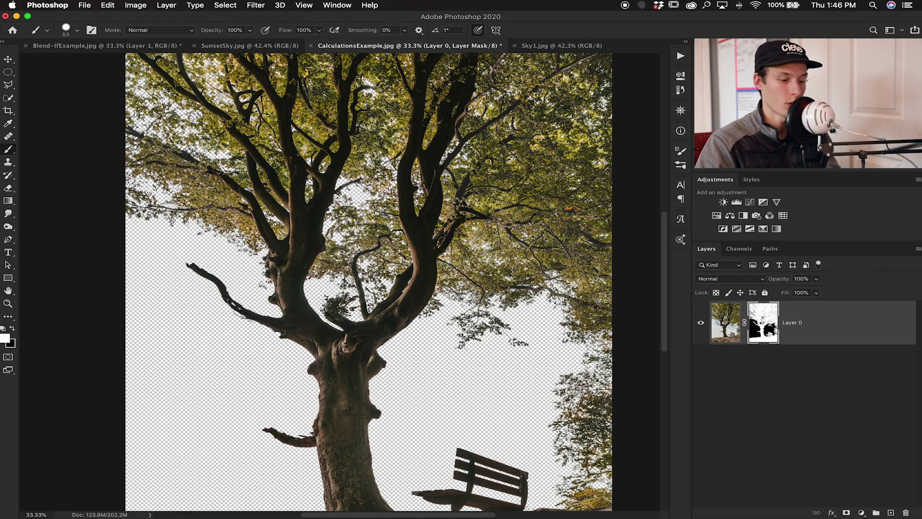
{"action": "key", "text": "super+minus"}
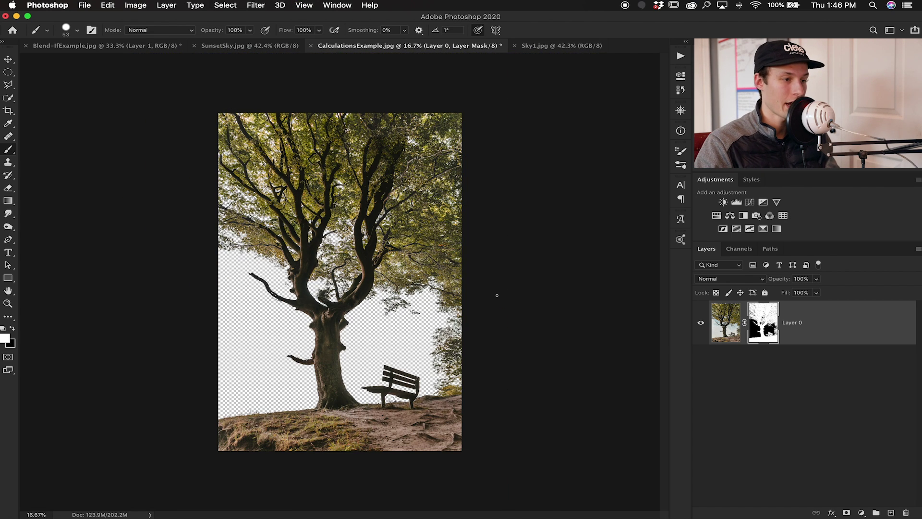
- Bring the Sky1.jpg image into CalculationsExample.jpg with the Move tool and place its layer below the tree layer
{"action": "left_click", "coordinate": [545, 48]}
{"action": "key", "text": "v"}
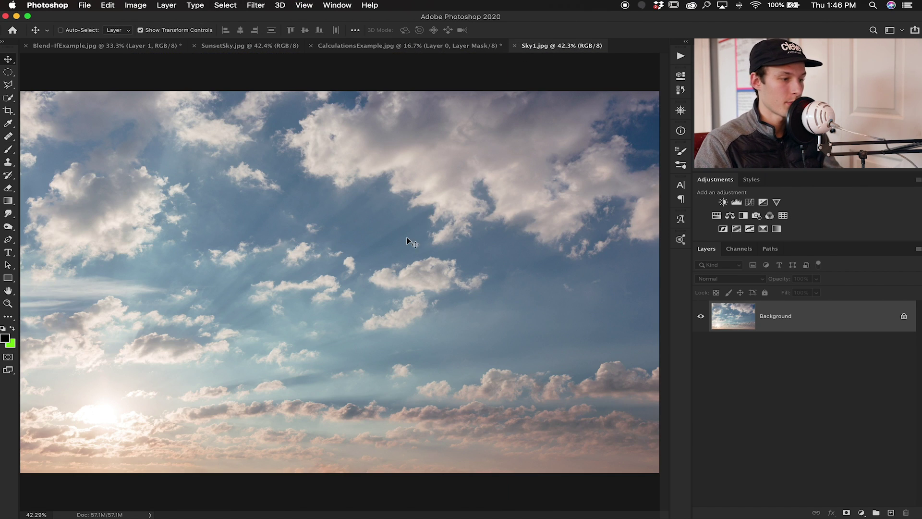
{"action": "left_click", "coordinate": [383, 48]}
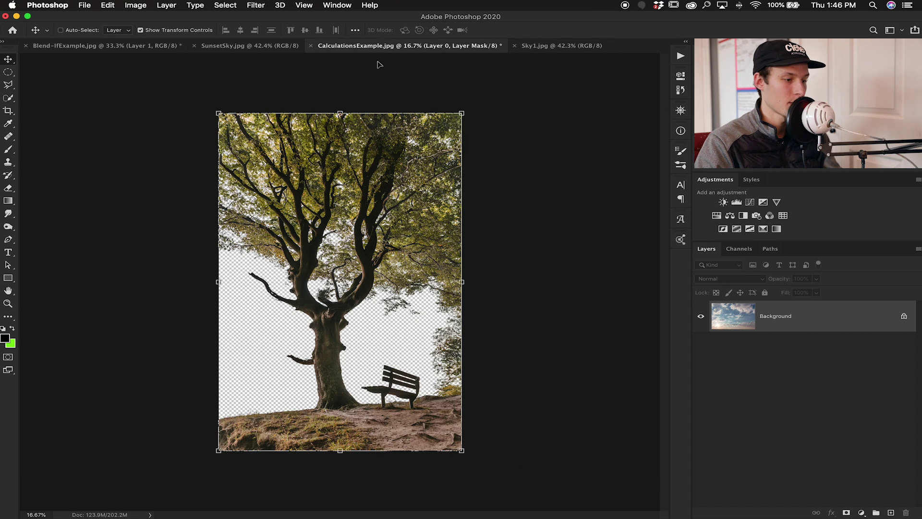
{"action": "left_click_drag", "start_coordinate": [360, 274], "coordinate": [356, 270]}
{"action": "left_click_drag", "start_coordinate": [793, 331], "coordinate": [795, 391]}
- Enlarge the sky layer and position it to fill the canvas behind the tree
{"action": "left_click_drag", "start_coordinate": [483, 348], "coordinate": [710, 483]}
{"action": "left_click_drag", "start_coordinate": [543, 401], "coordinate": [441, 301]}
{"action": "left_click", "coordinate": [862, 431]}
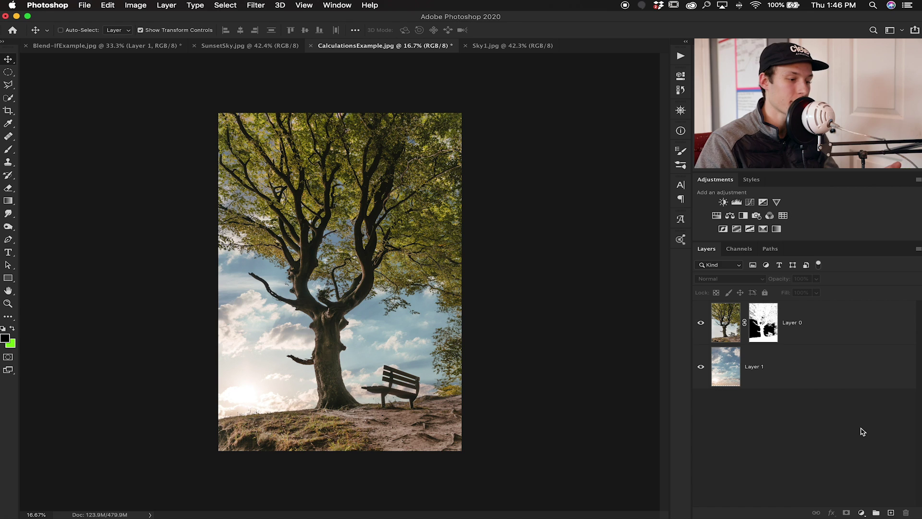
- Toggle the tree layer's mask off and on, and examine the branch and leaf edges against the new sky
{"action": "left_click", "coordinate": [765, 333], "text": "shift"}
{"action": "left_click", "coordinate": [764, 331], "text": "shift"}
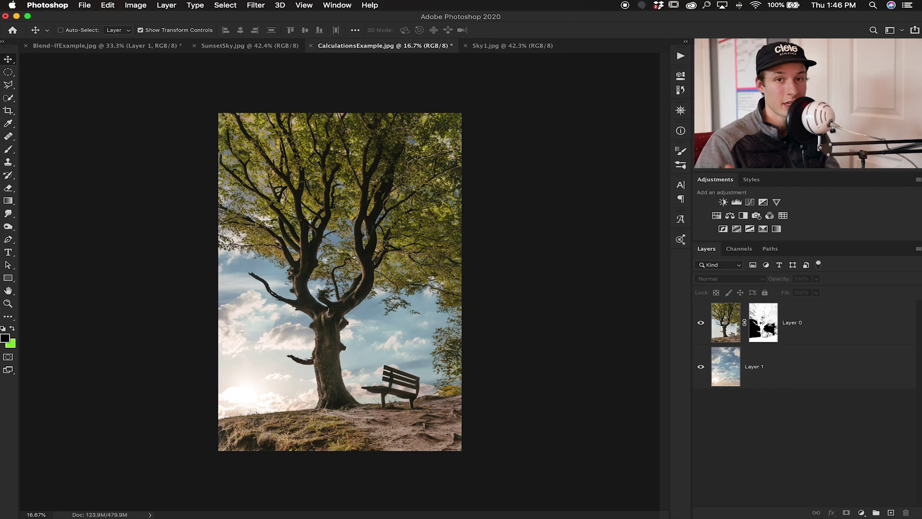
{"action": "key", "text": "super+equal"}
{"action": "key", "text": "super+equal"}
{"action": "key", "text": "super+equal"}
{"action": "key", "text": "super+equal"}
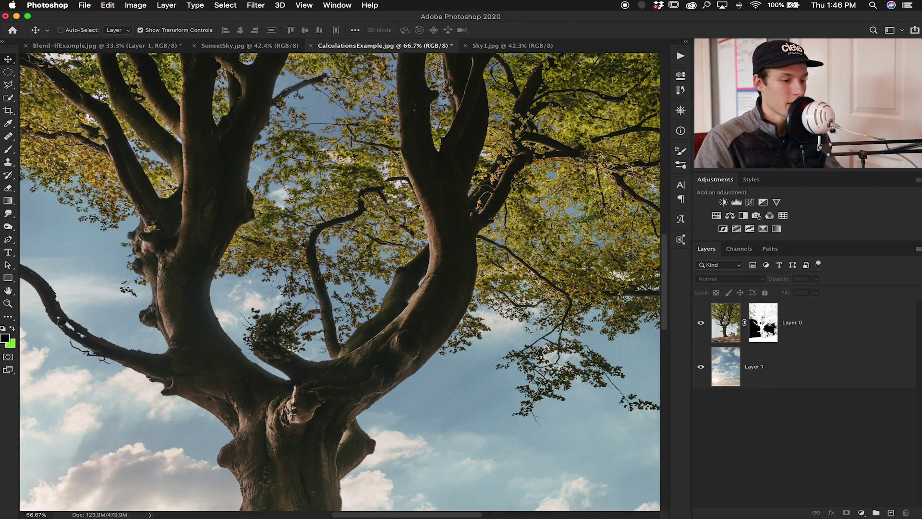
{"action": "scroll", "coordinate": [464, 182], "scroll_direction": "right", "scroll_amount": 8}
{"action": "scroll", "coordinate": [466, 187], "scroll_direction": "down", "scroll_amount": 5}
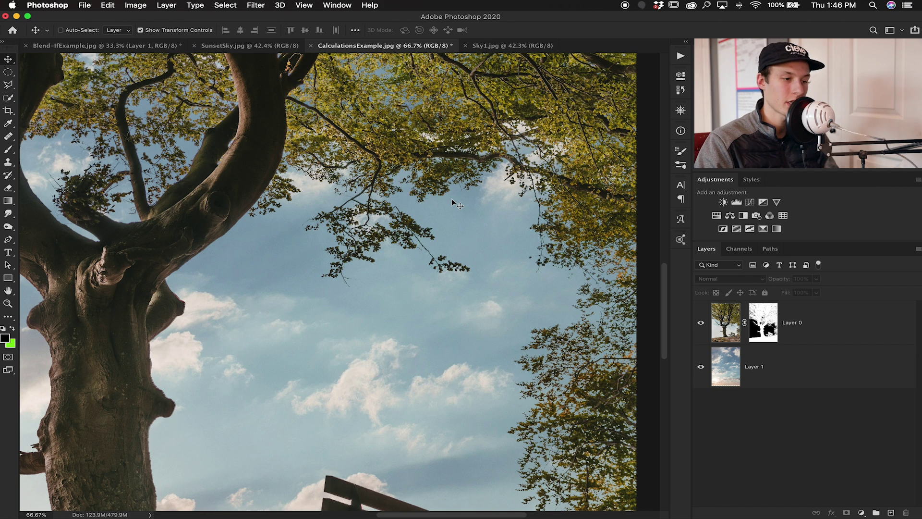
- Examine the grass and ground edge along the horizon against the new sky
{"action": "scroll", "coordinate": [458, 201], "scroll_direction": "left", "scroll_amount": 6}
{"action": "scroll", "coordinate": [459, 201], "scroll_direction": "down", "scroll_amount": 5}
{"action": "scroll", "coordinate": [457, 214], "scroll_direction": "left", "scroll_amount": 4}
{"action": "scroll", "coordinate": [459, 220], "scroll_direction": "down", "scroll_amount": 3}
{"action": "scroll", "coordinate": [459, 223], "scroll_direction": "down", "scroll_amount": 3}
{"action": "scroll", "coordinate": [432, 269], "scroll_direction": "up", "scroll_amount": 2}
{"action": "scroll", "coordinate": [374, 336], "scroll_direction": "right", "scroll_amount": 1}
{"action": "scroll", "coordinate": [374, 336], "scroll_direction": "up", "scroll_amount": 1}
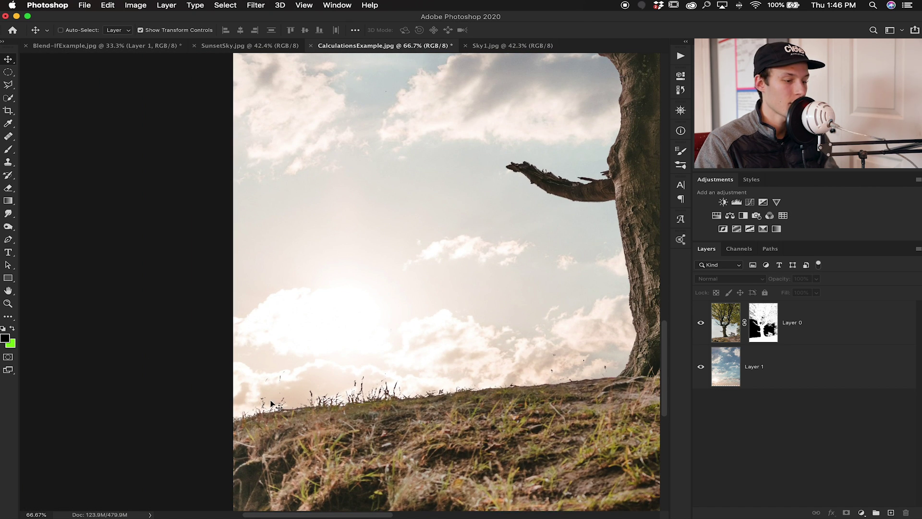
{"action": "scroll", "coordinate": [399, 398], "scroll_direction": "right", "scroll_amount": 4}
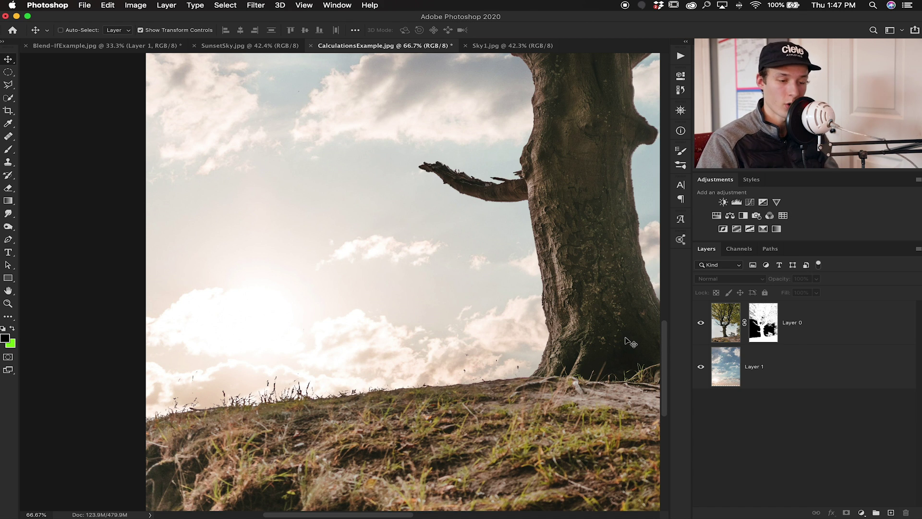
- Duplicate Layer 0 and delete the layer mask from the copy
{"action": "left_click", "coordinate": [811, 323]}
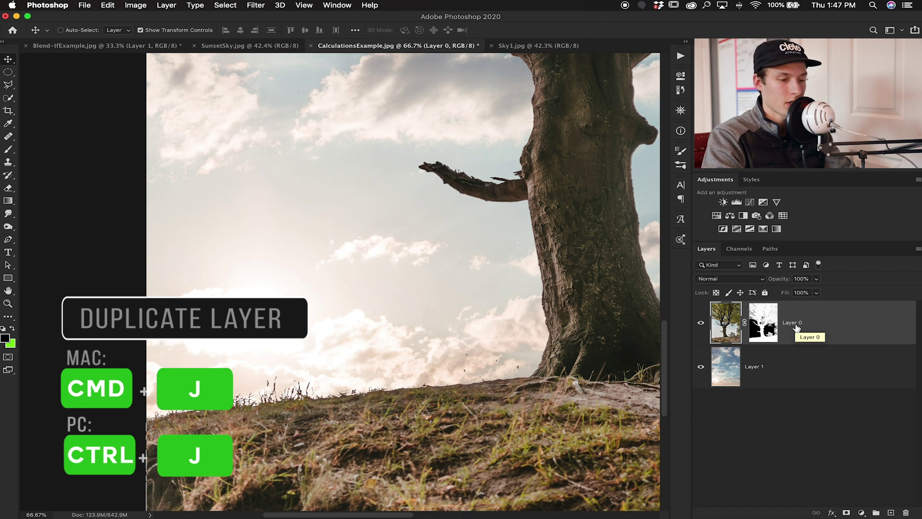
{"action": "key", "text": "super+j"}
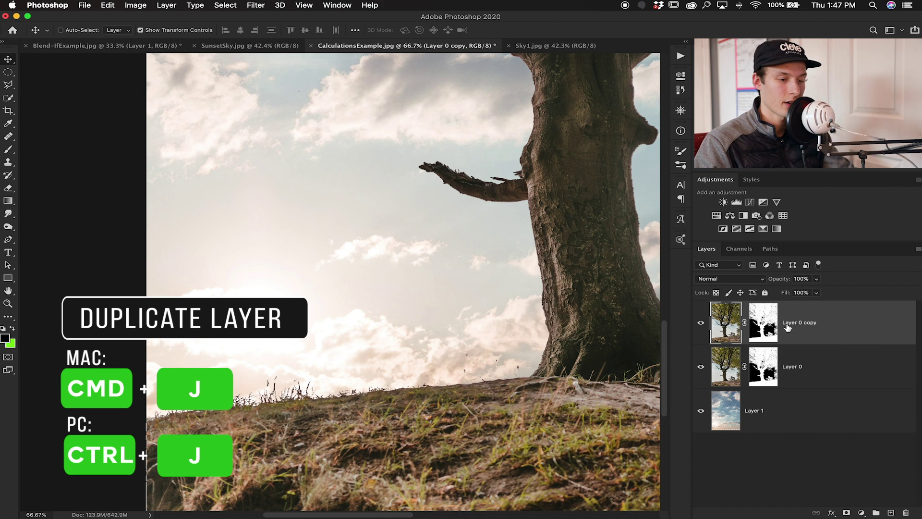
{"action": "right_click", "coordinate": [770, 322]}
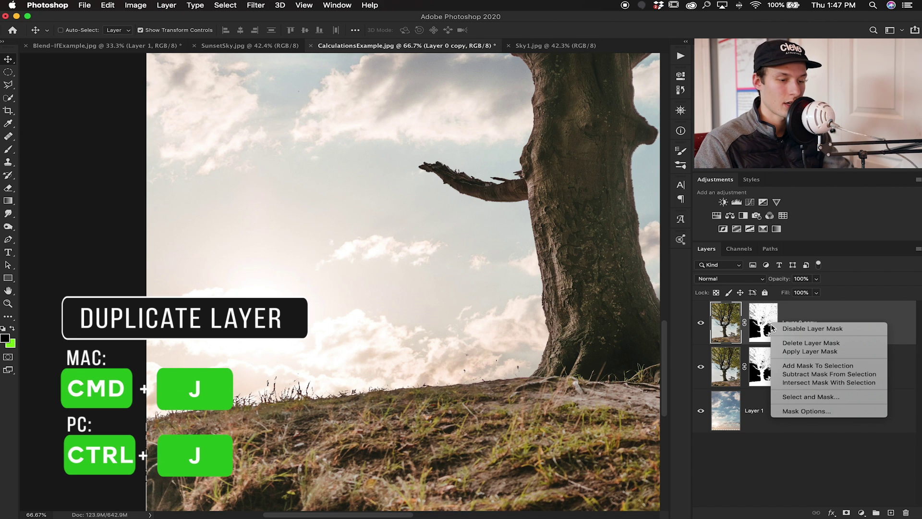
{"action": "left_click", "coordinate": [797, 342]}
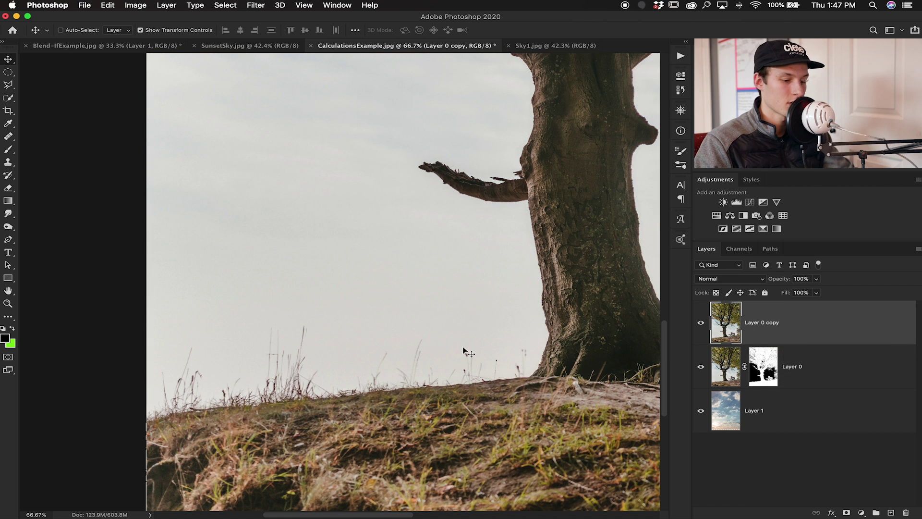
- In the copy's blending options, split the Blend If This Layer highlight slider to 130 / 255 on the Gray channel
{"action": "key", "text": "super+minus"}
{"action": "key", "text": "super+minus"}
{"action": "key", "text": "super+minus"}
{"action": "key", "text": "super+minus"}
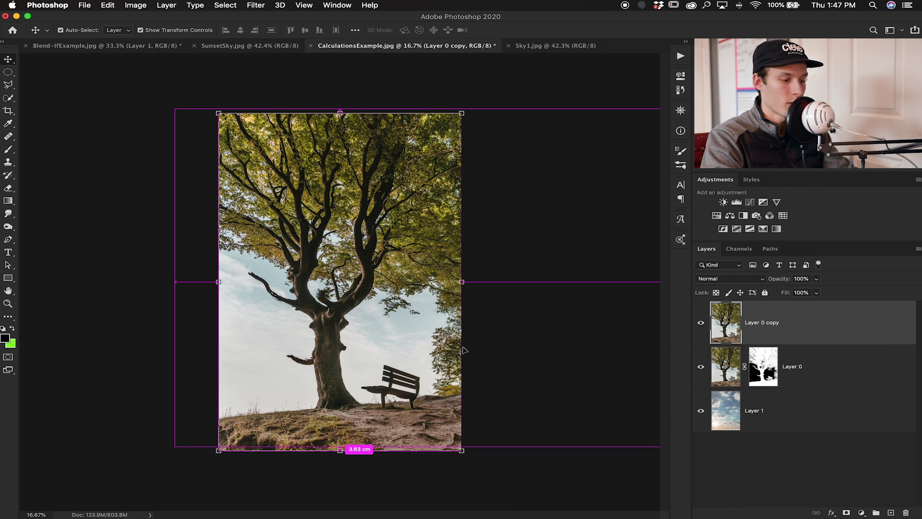
{"action": "key", "text": "super+plus"}
{"action": "key", "text": "super+plus"}
{"action": "key", "text": "super+plus"}
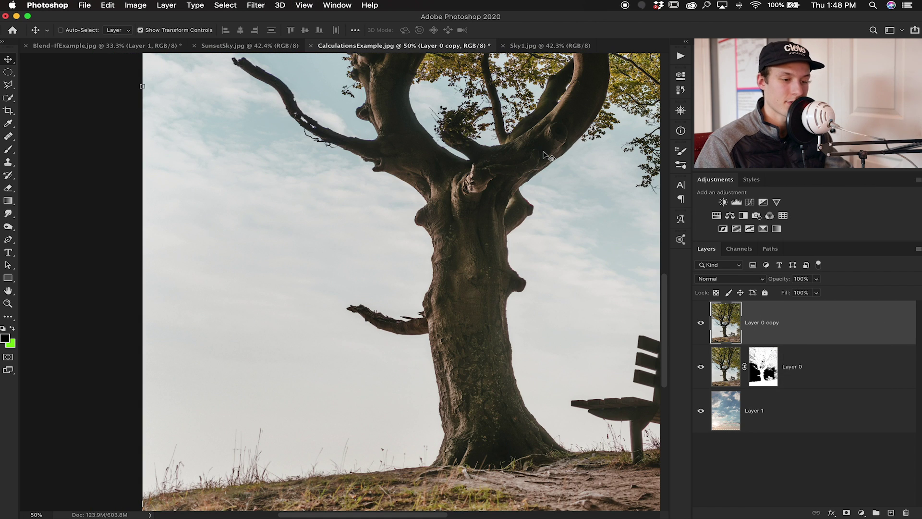
{"action": "double_click", "coordinate": [793, 333]}
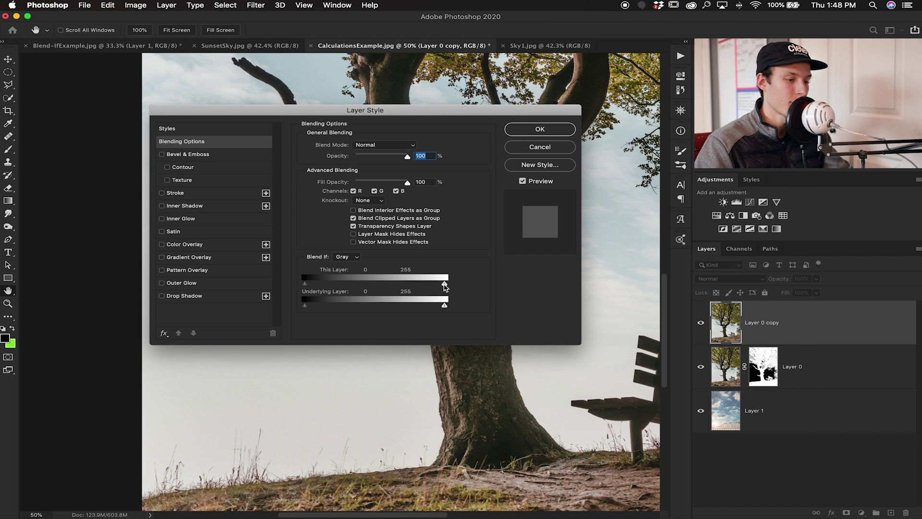
{"action": "key", "text": "alt"}
{"action": "left_click_drag", "start_coordinate": [444, 285], "coordinate": [374, 285]}
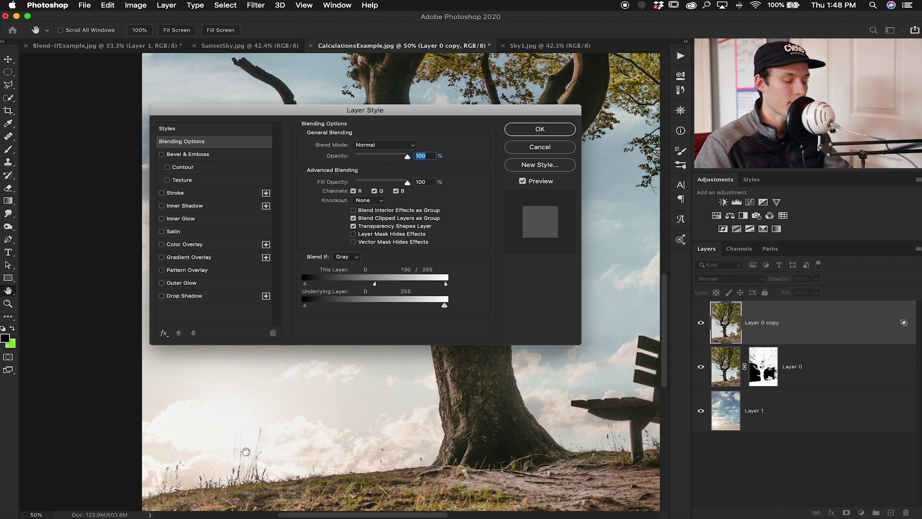
- Refine the split This Layer highlight value to 147 / 255 while checking the grass, and apply the layer style
{"action": "scroll", "coordinate": [221, 442], "scroll_direction": "down", "scroll_amount": 3}
{"action": "key", "text": "super+equal"}
{"action": "key", "text": "super+equal"}
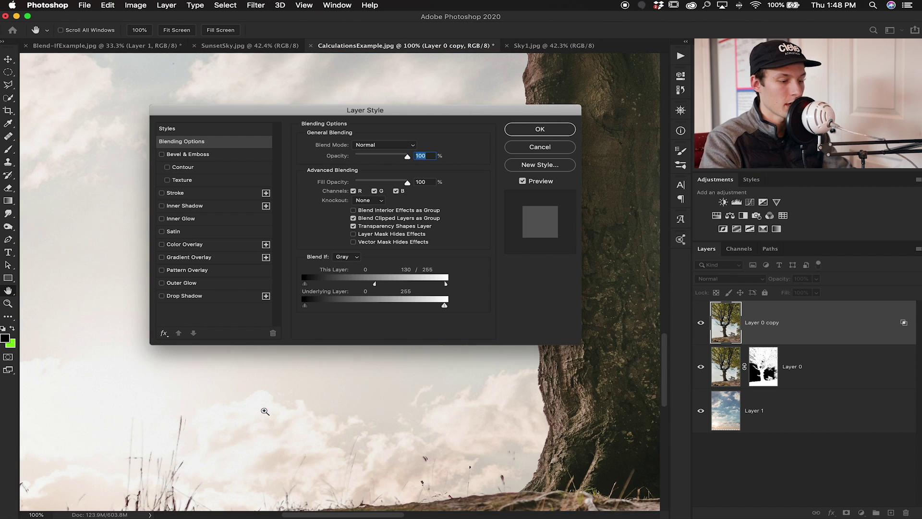
{"action": "scroll", "coordinate": [264, 410], "scroll_direction": "down", "scroll_amount": 4}
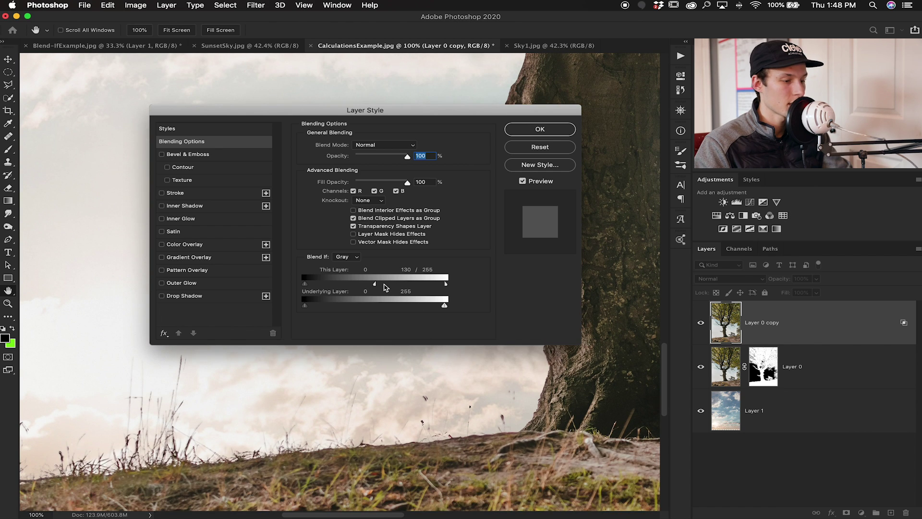
{"action": "mouse_move", "coordinate": [376, 286]}
{"action": "left_mouse_down"}
{"action": "mouse_move", "coordinate": [411, 286]}
{"action": "mouse_move", "coordinate": [391, 285]}
{"action": "left_mouse_up"}
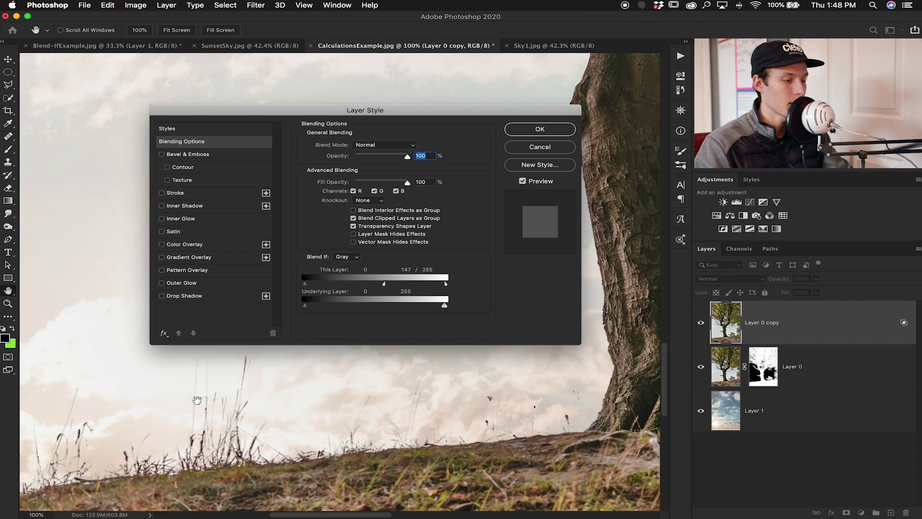
{"action": "scroll", "coordinate": [495, 383], "scroll_direction": "left", "scroll_amount": 5}
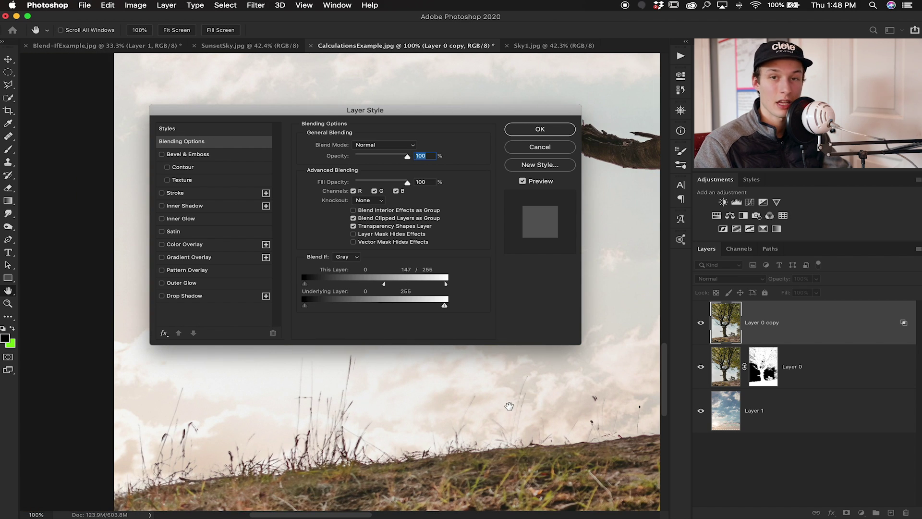
{"action": "key", "text": "super+minus"}
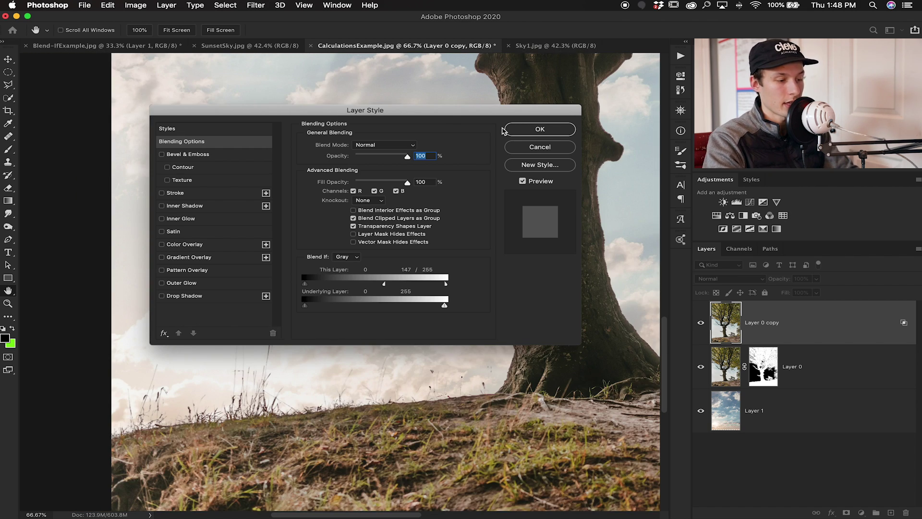
{"action": "left_click", "coordinate": [528, 131]}
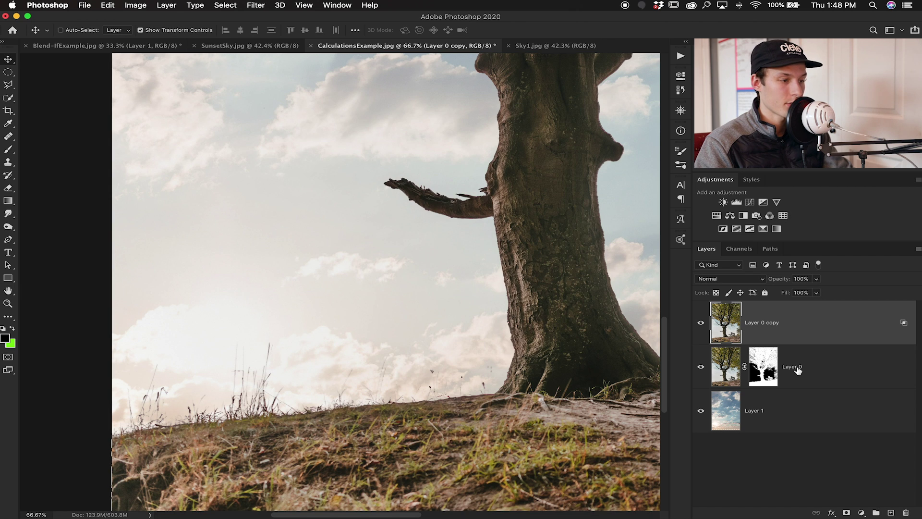
- Add an inverted black layer mask to Layer 0 copy and paint white over the grass along the horizon
{"action": "key", "text": "v"}
{"action": "key", "text": "super+0"}
{"action": "key", "text": "super+plus"}
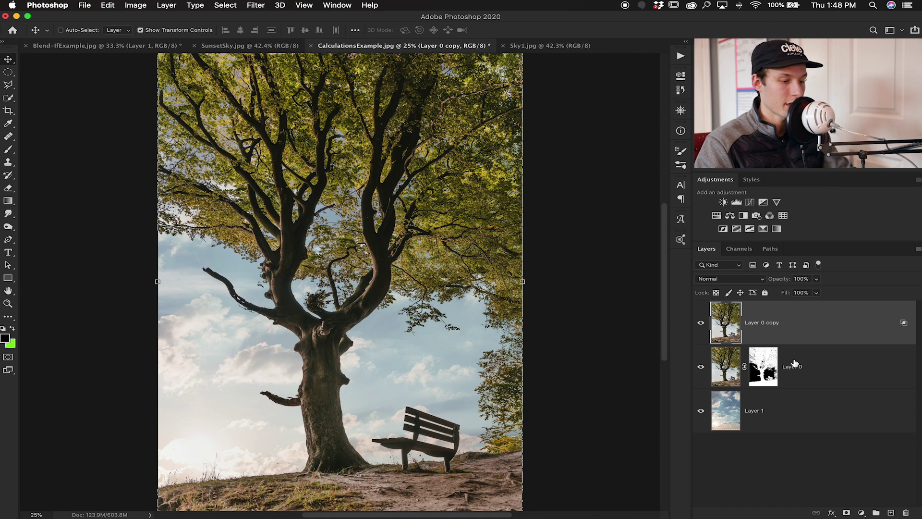
{"action": "left_click", "coordinate": [846, 513]}
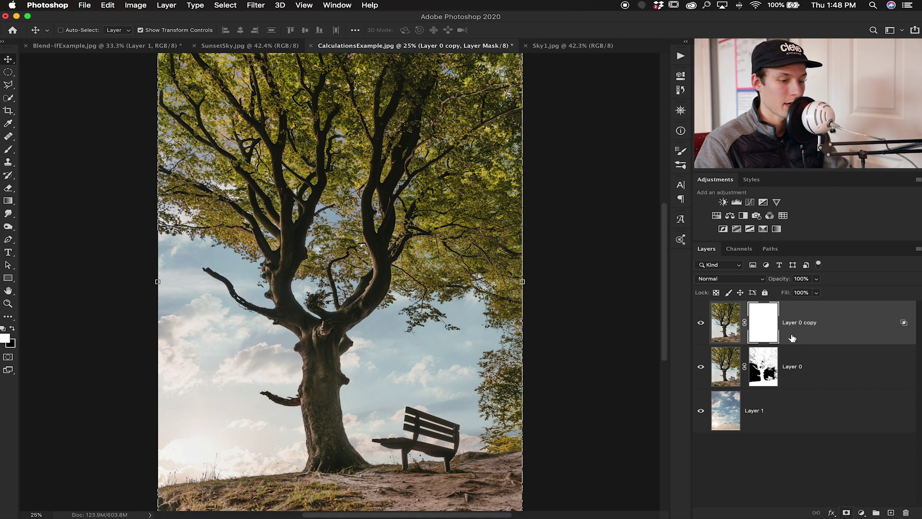
{"action": "key", "text": "super+i"}
{"action": "key", "text": "b"}
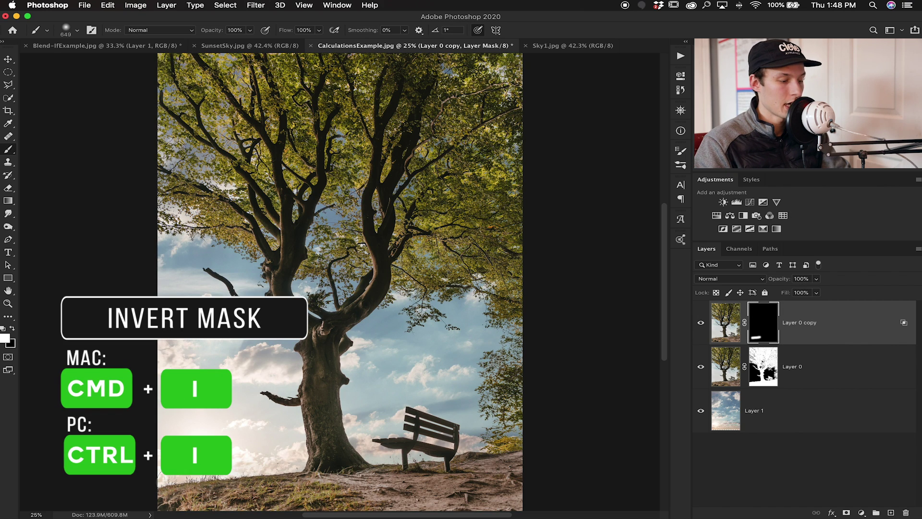
{"action": "mouse_move", "coordinate": [245, 467]}
{"action": "left_mouse_down"}
{"action": "mouse_move", "coordinate": [289, 469]}
{"action": "mouse_move", "coordinate": [184, 476]}
{"action": "mouse_move", "coordinate": [220, 467]}
{"action": "left_mouse_up"}
- Toggle Layer 0 copy's visibility off and on, and compare the grass detail along the horizon
{"action": "scroll", "coordinate": [422, 317], "scroll_direction": "up", "scroll_amount": 3}
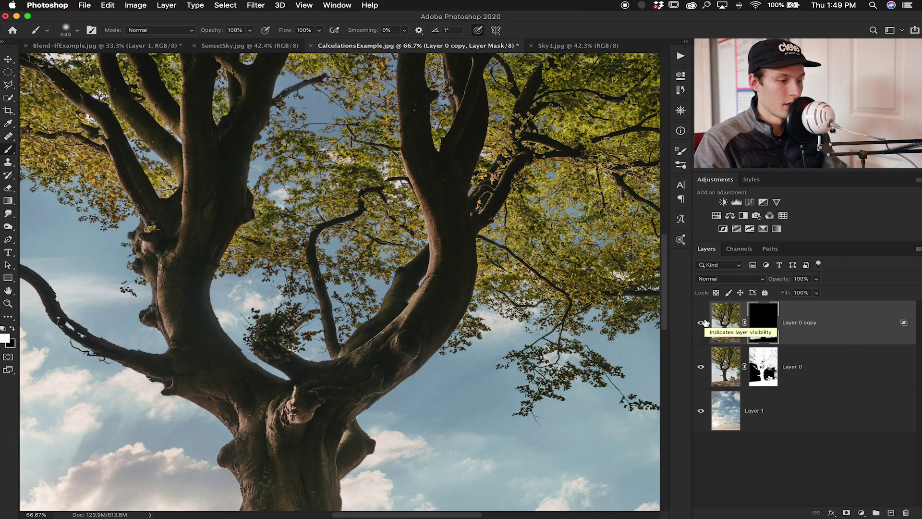
{"action": "scroll", "coordinate": [432, 314], "scroll_direction": "up", "scroll_amount": 2}
{"action": "scroll", "coordinate": [326, 322], "scroll_direction": "down", "scroll_amount": 8}
{"action": "scroll", "coordinate": [327, 321], "scroll_direction": "left", "scroll_amount": 3}
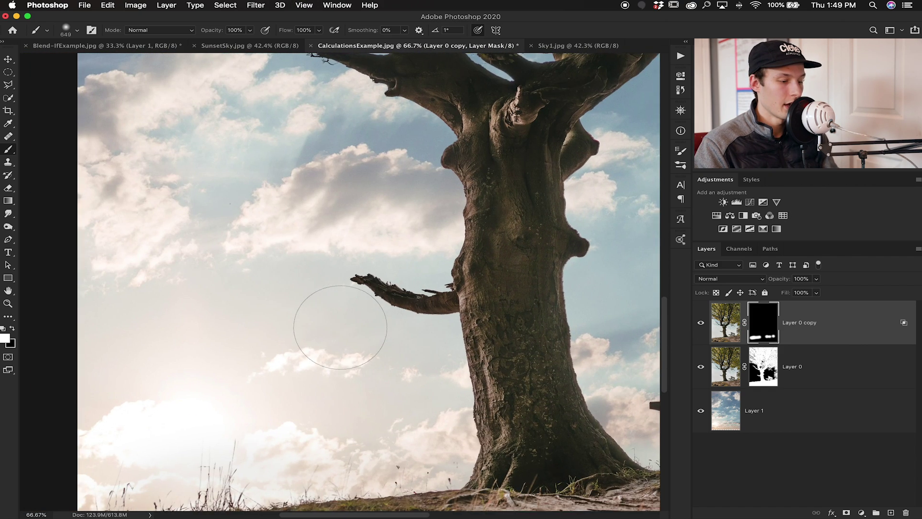
{"action": "left_click", "coordinate": [700, 324]}
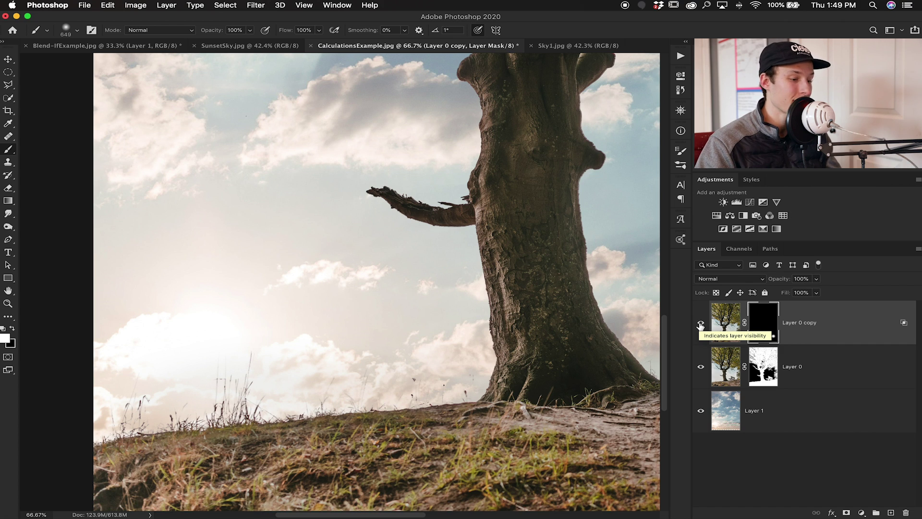
{"action": "left_click", "coordinate": [701, 325]}
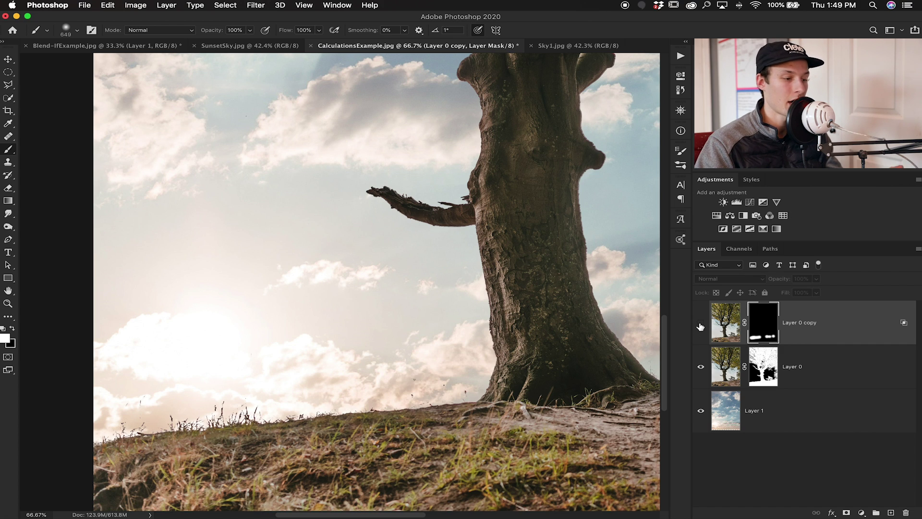
{"action": "left_click", "coordinate": [701, 325]}
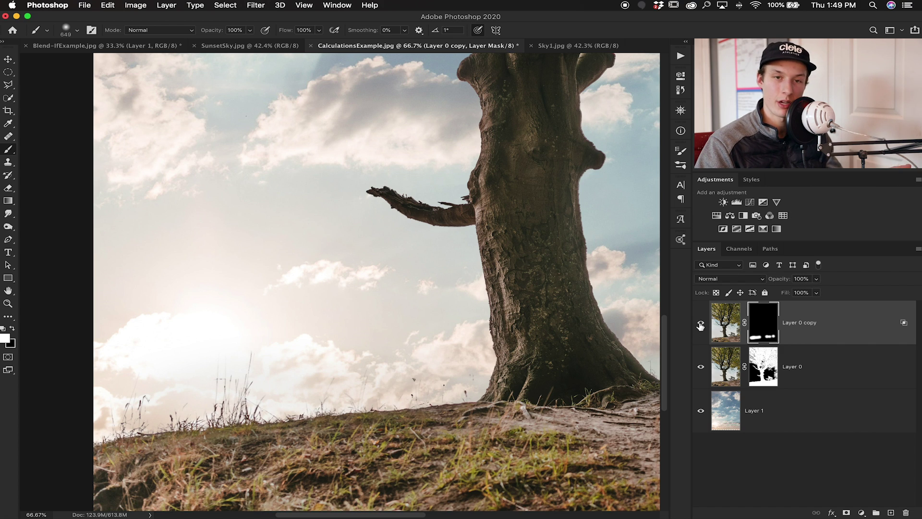
{"action": "key", "text": "super+minus"}
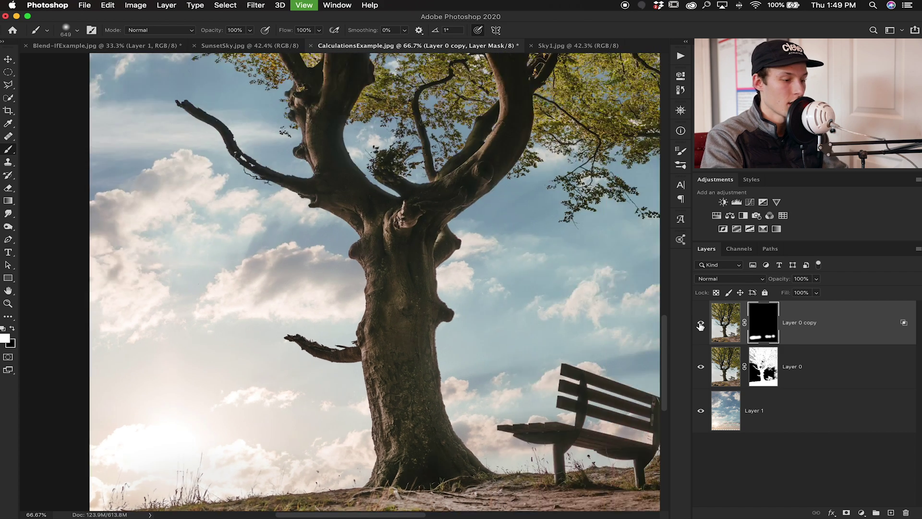